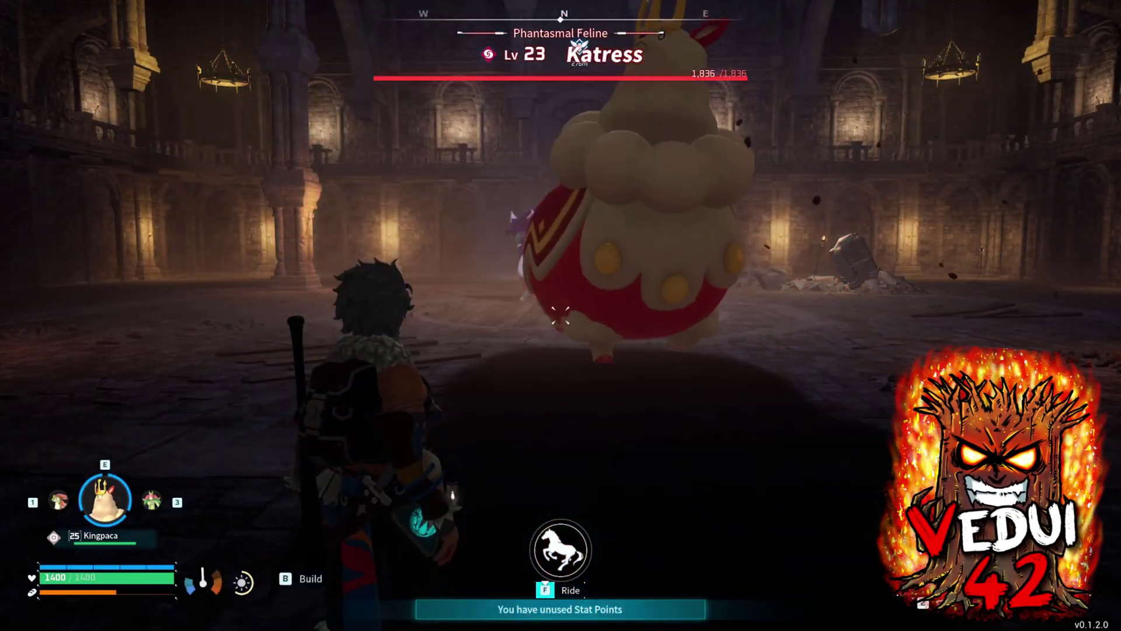
Ride Kingpaca around the Katress arena, dismount, and run toward the broken pillars.
{"action": "key", "text": "f"}
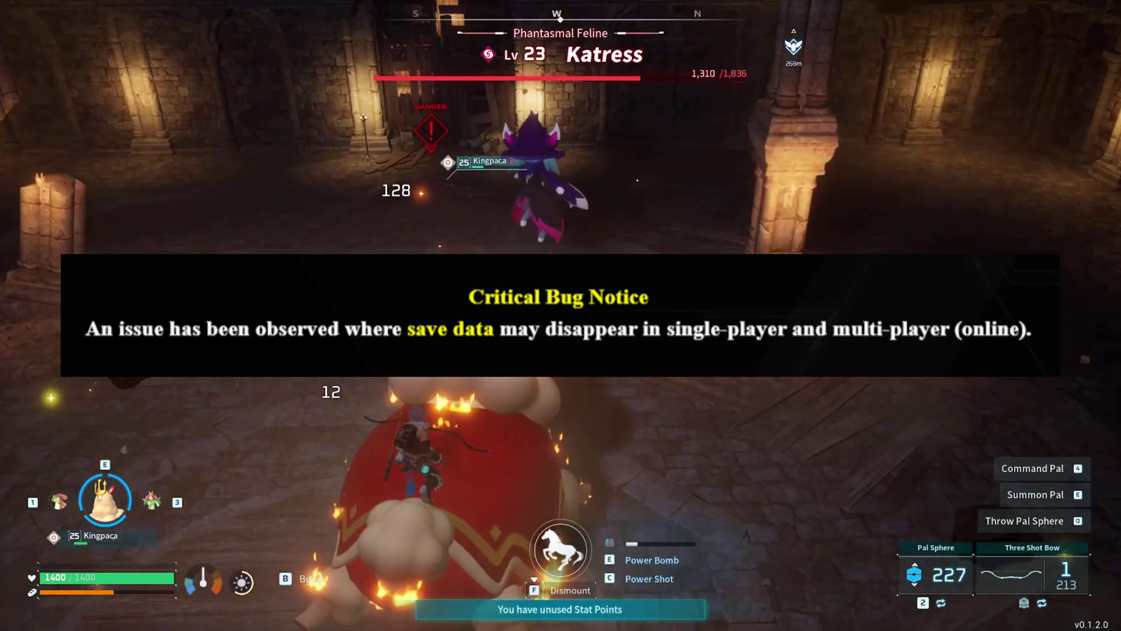
{"action": "key", "text": "w"}
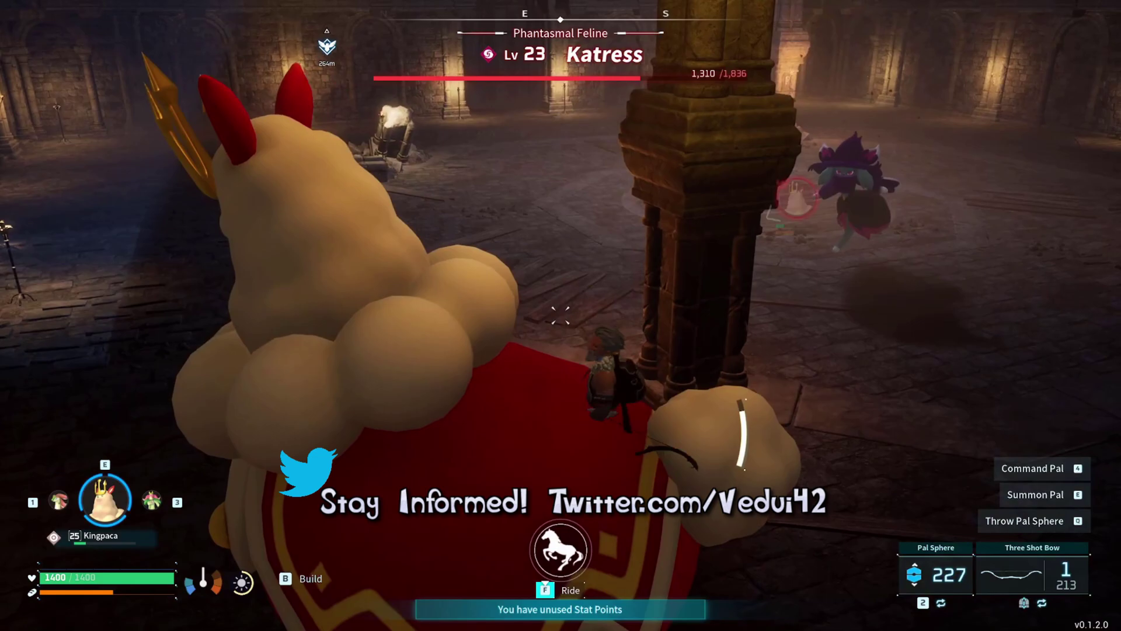
{"action": "key", "text": "f"}
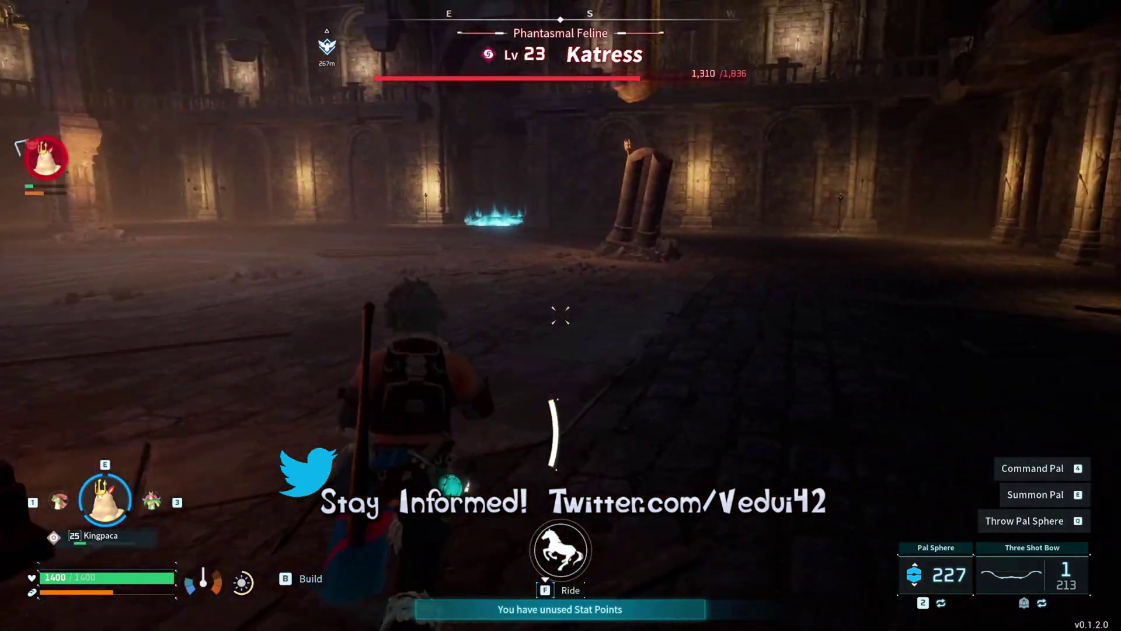
{"action": "key", "text": "w"}
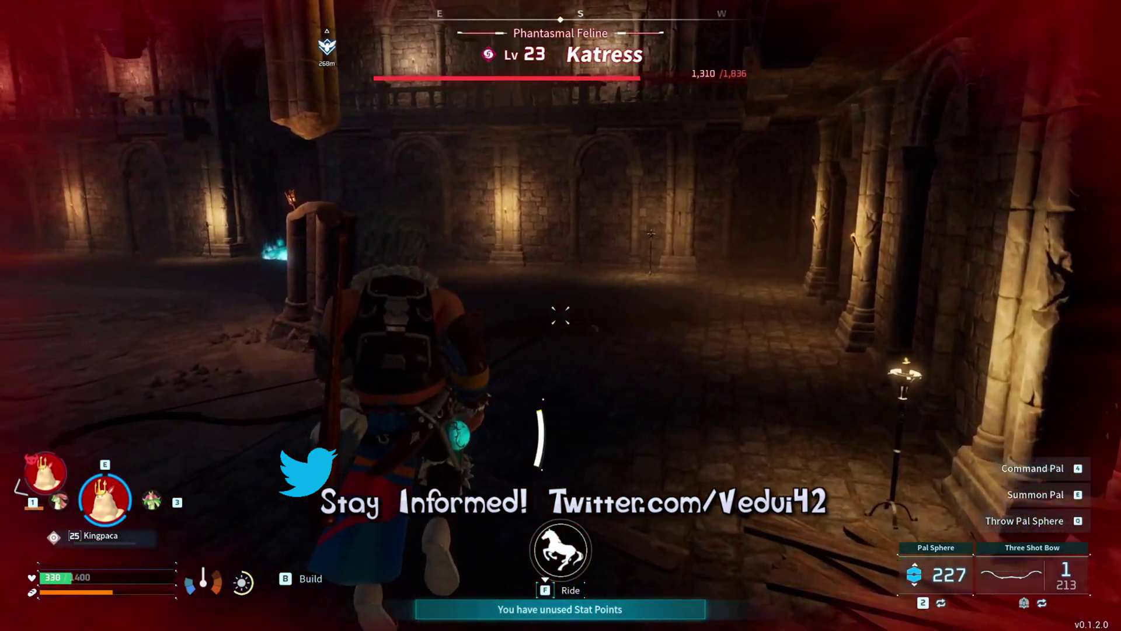
{"action": "key", "text": "w"}
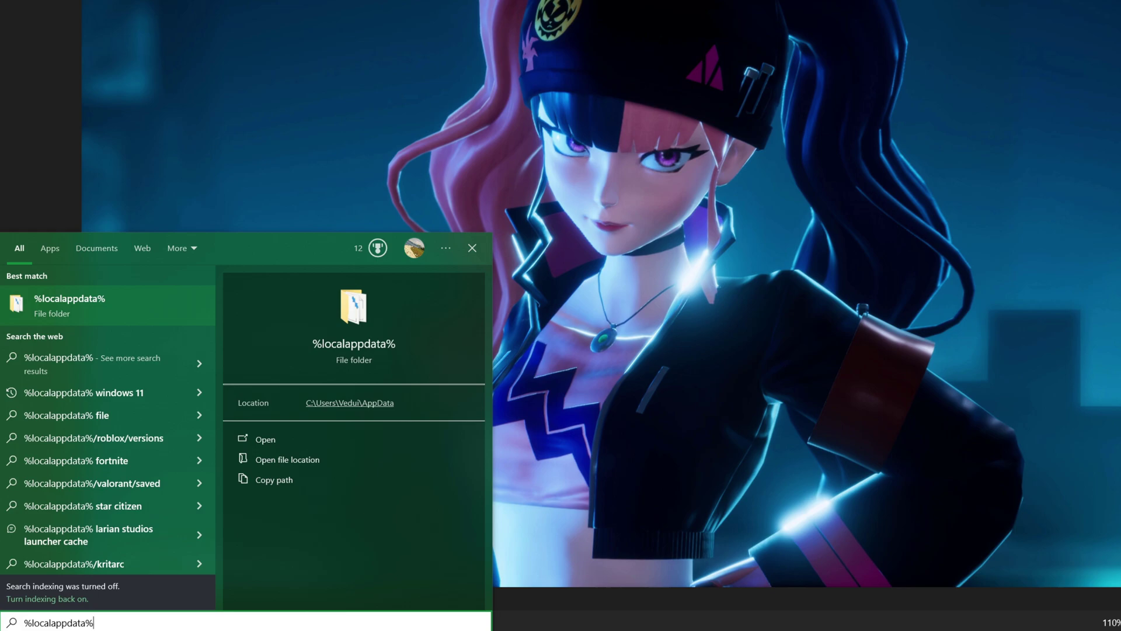
Open %localappdata% and go through Pal > Saved > SaveGames into the Steam ID save folder.
{"action": "key", "text": "Return"}
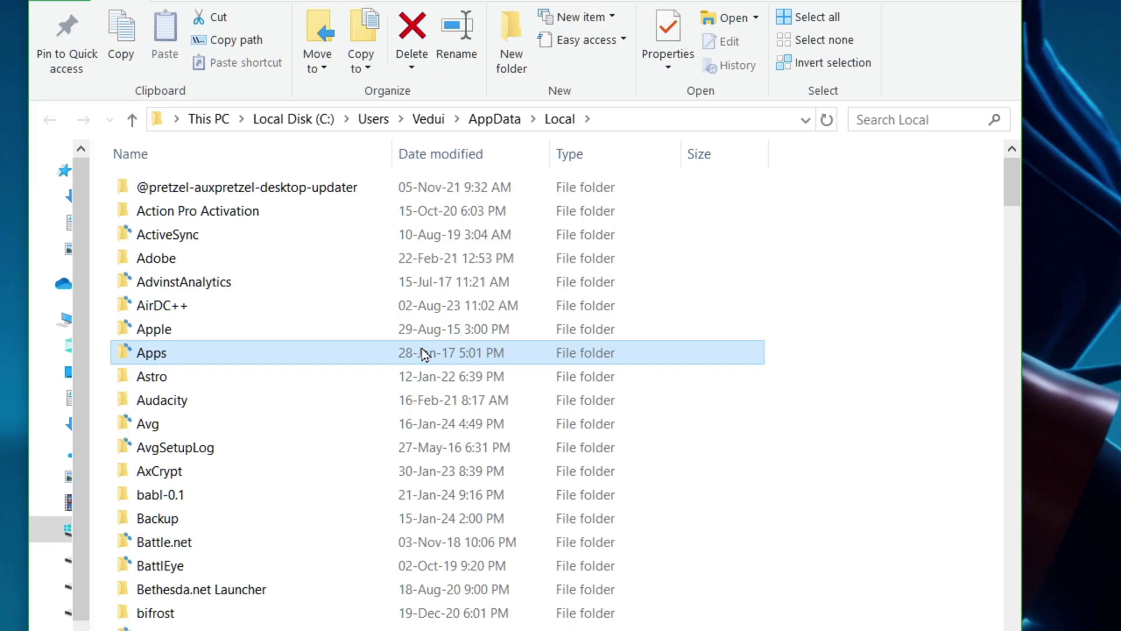
{"action": "key", "text": "p"}
{"action": "double_click", "coordinate": [126, 259]}
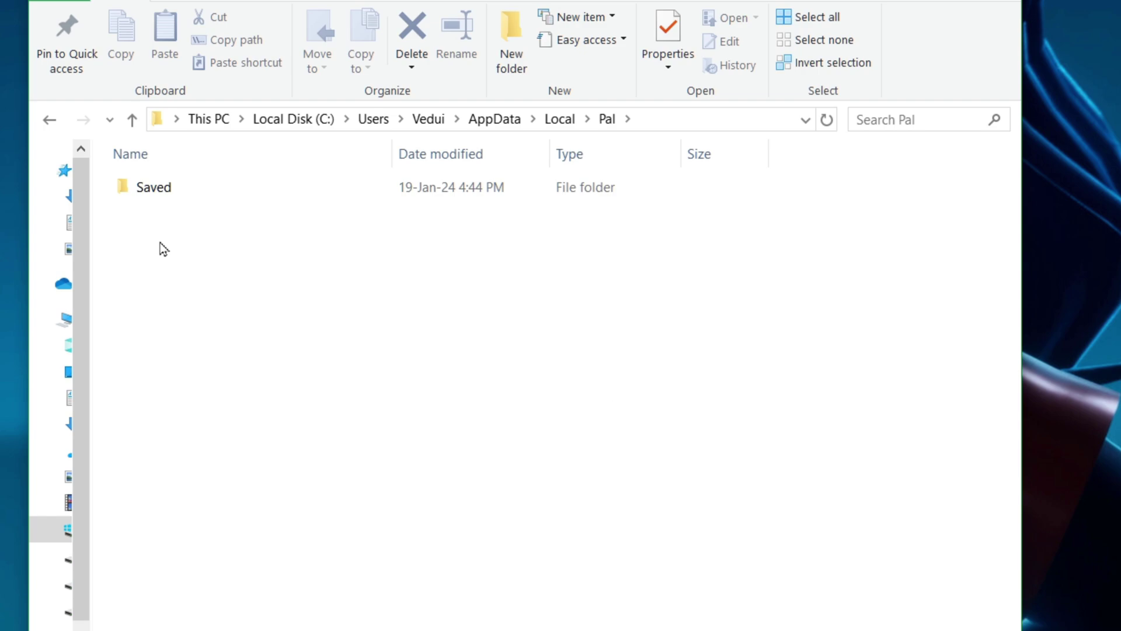
{"action": "double_click", "coordinate": [160, 201]}
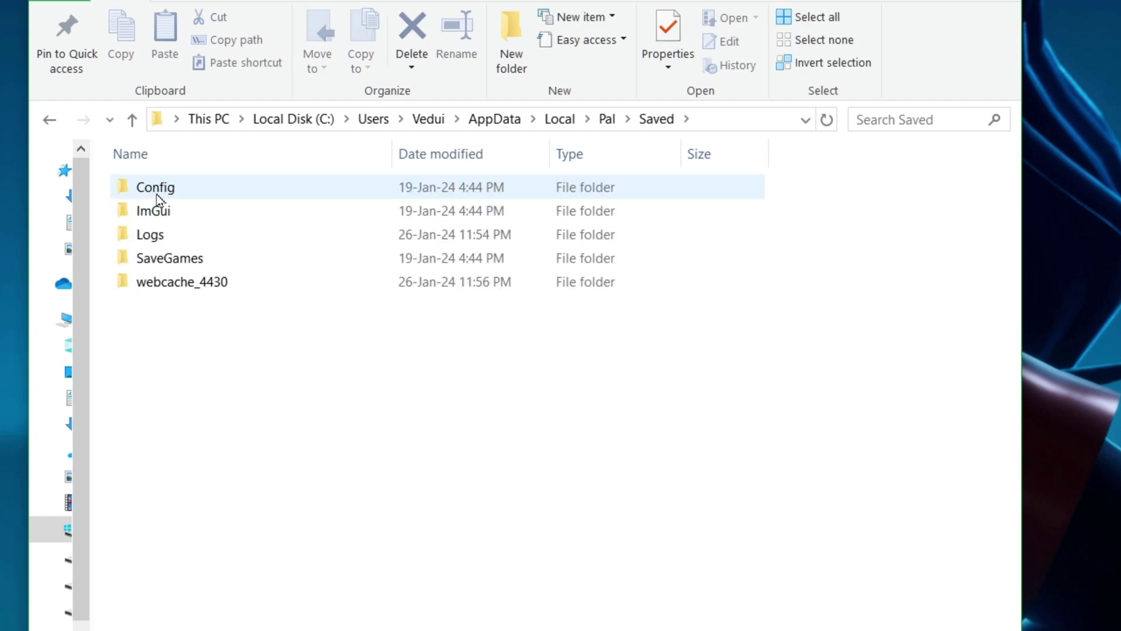
{"action": "double_click", "coordinate": [183, 264]}
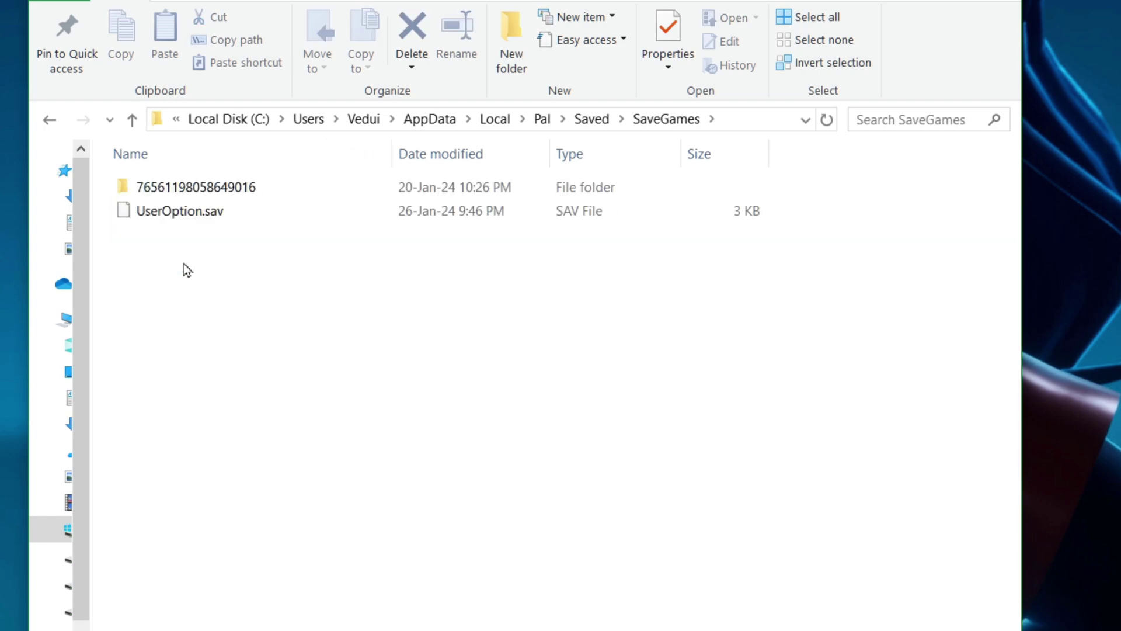
{"action": "double_click", "coordinate": [220, 188]}
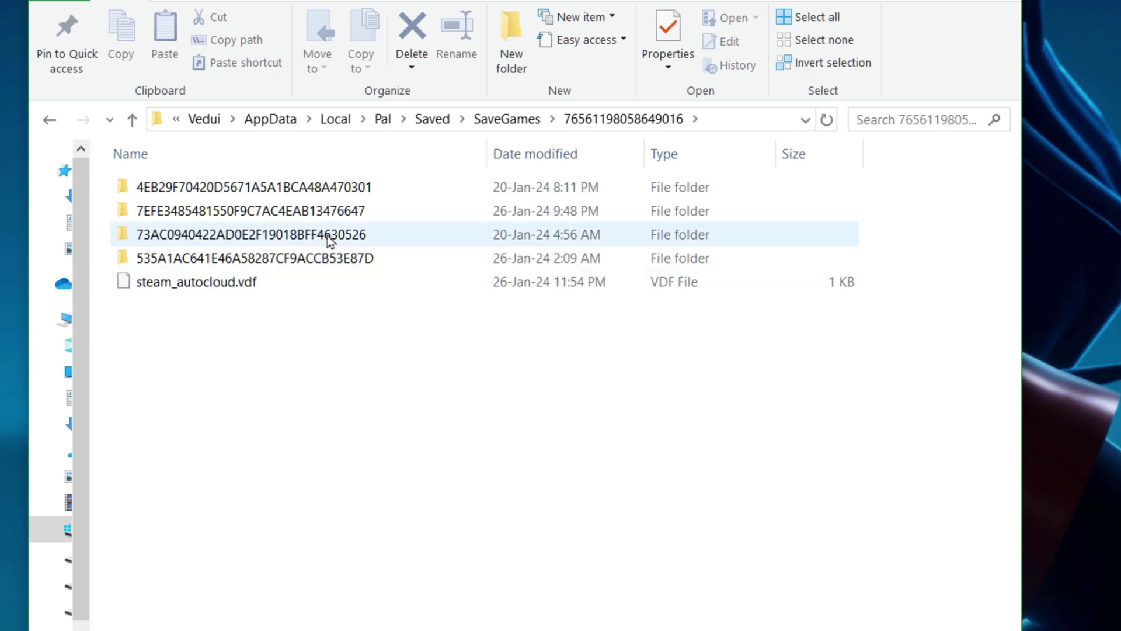
Go into the 73AC0940422AD0E2F19018BFF4630526 world save and then its backup folder.
{"action": "mouse_move", "coordinate": [330, 239]}
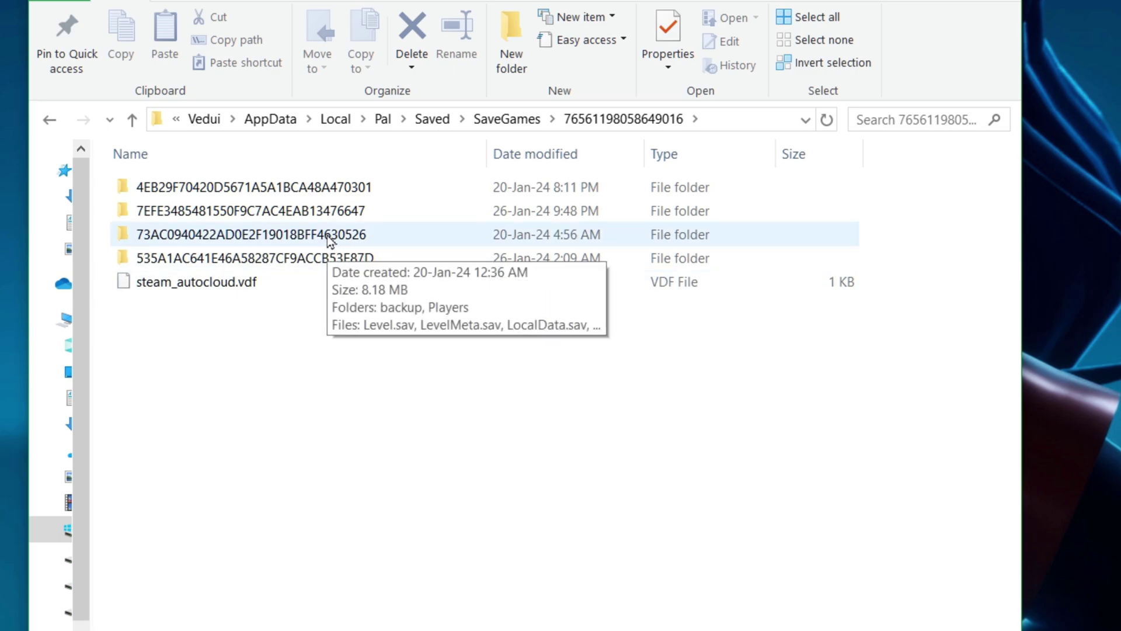
{"action": "double_click", "coordinate": [327, 236]}
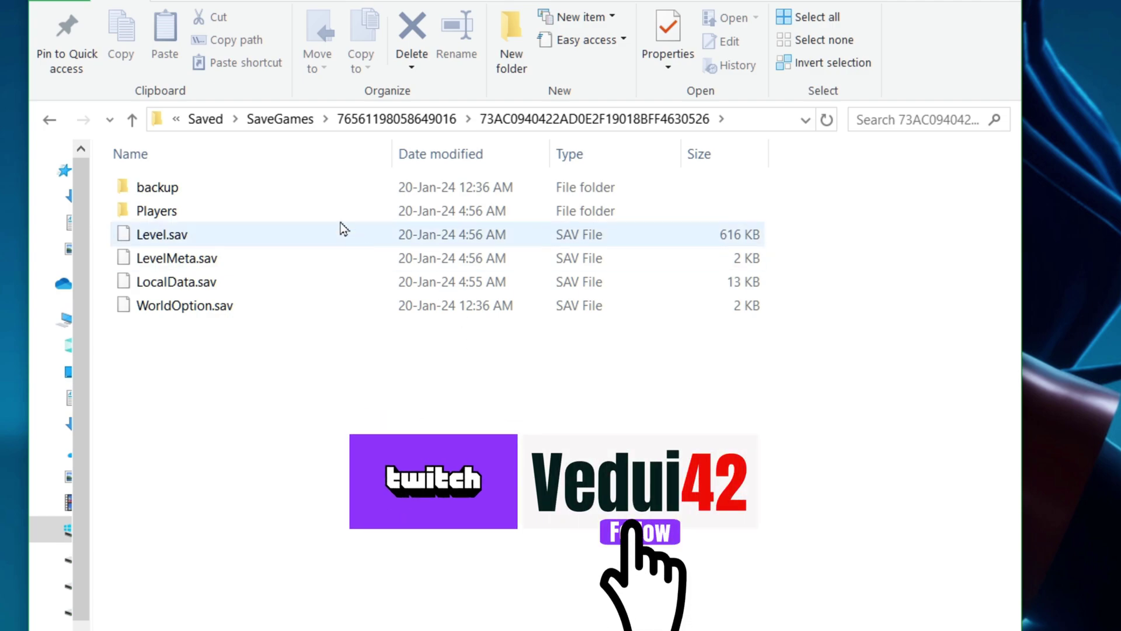
{"action": "left_click", "coordinate": [236, 210]}
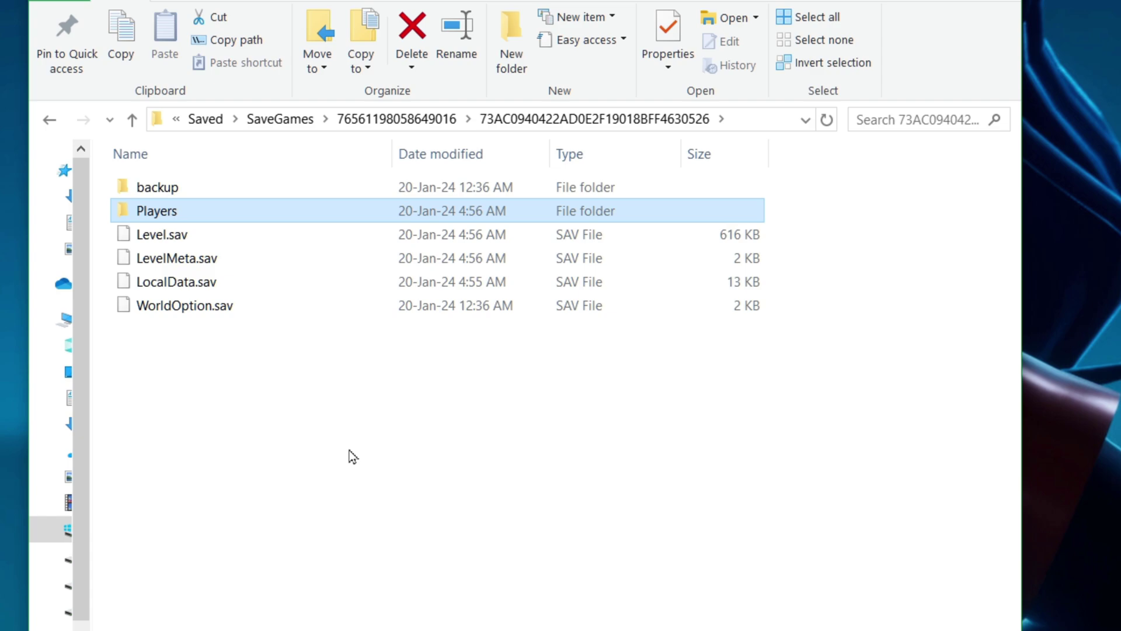
{"action": "double_click", "coordinate": [270, 186]}
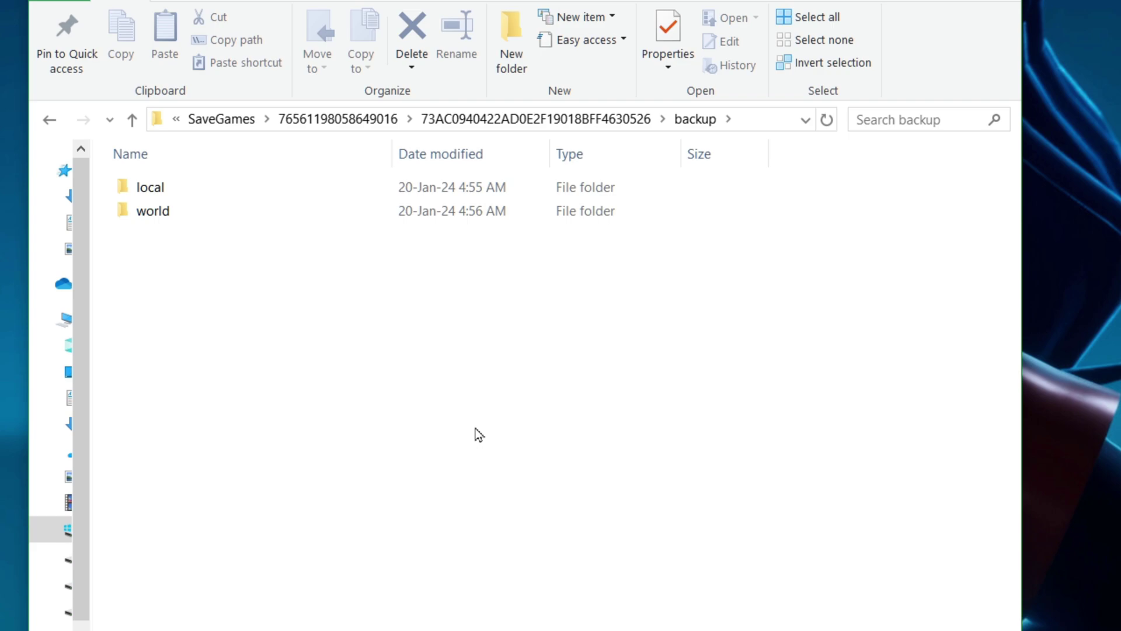
With 7-Zip, archive Players through WorldOption.sav into a zip named after the world folder.
{"action": "left_click", "coordinate": [630, 118]}
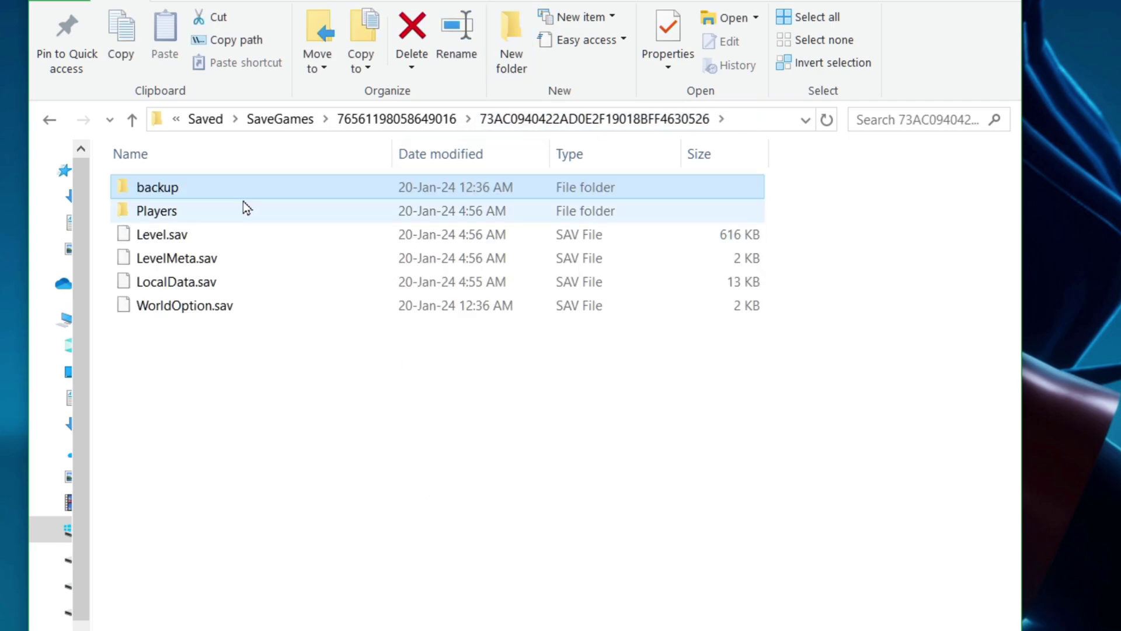
{"action": "left_click", "coordinate": [240, 210]}
{"action": "left_click", "coordinate": [237, 300], "text": "shift"}
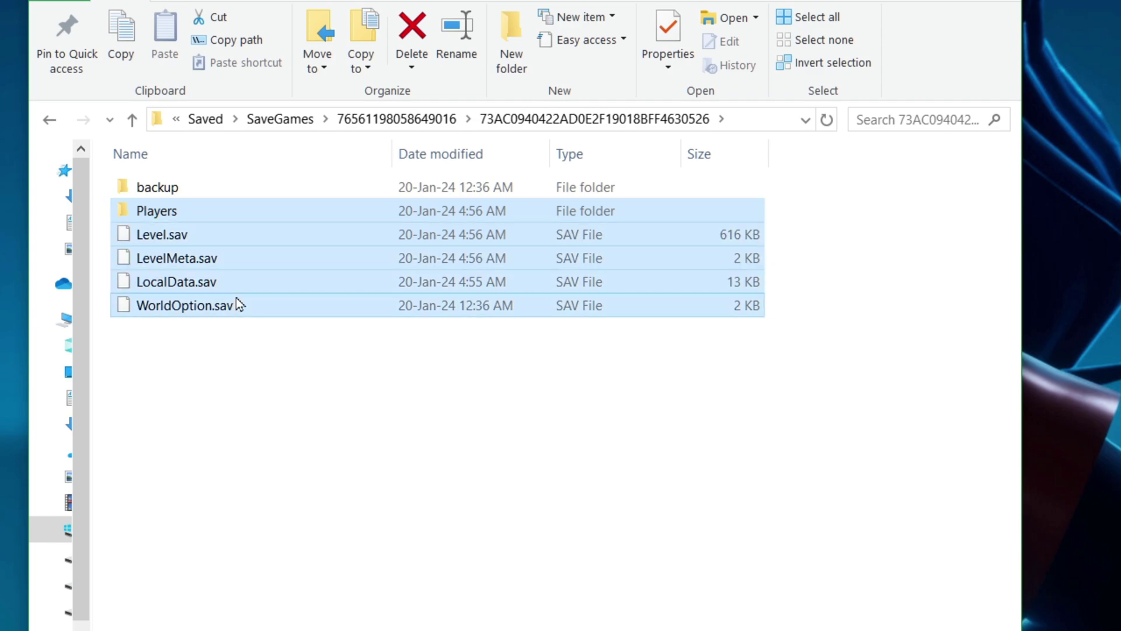
{"action": "right_click", "coordinate": [236, 300]}
{"action": "mouse_move", "coordinate": [318, 318]}
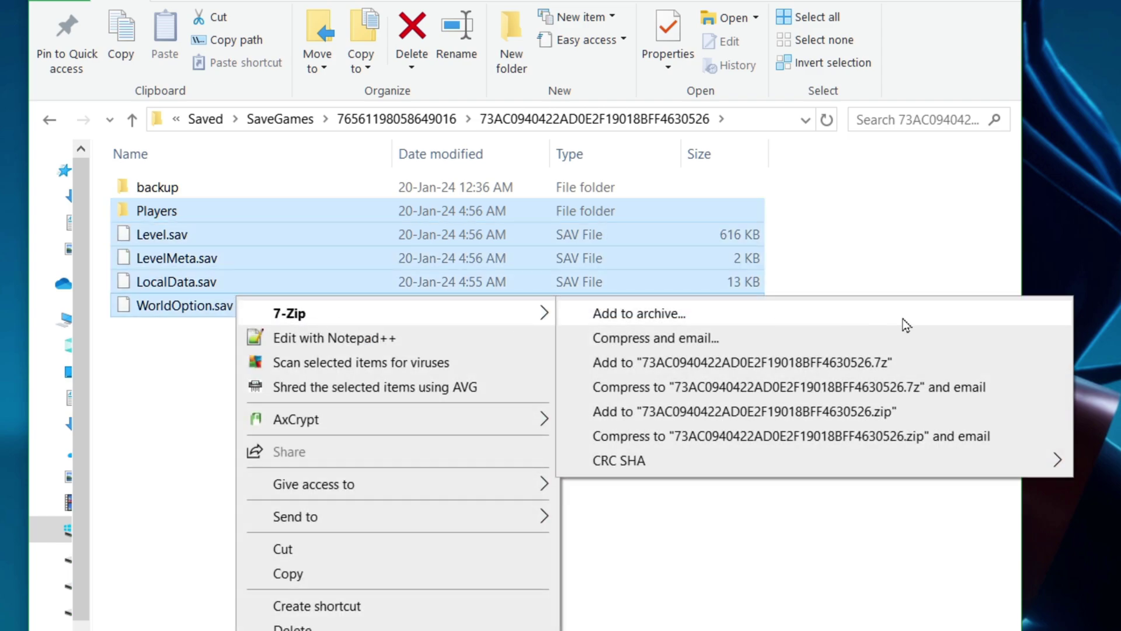
{"action": "left_click", "coordinate": [870, 414]}
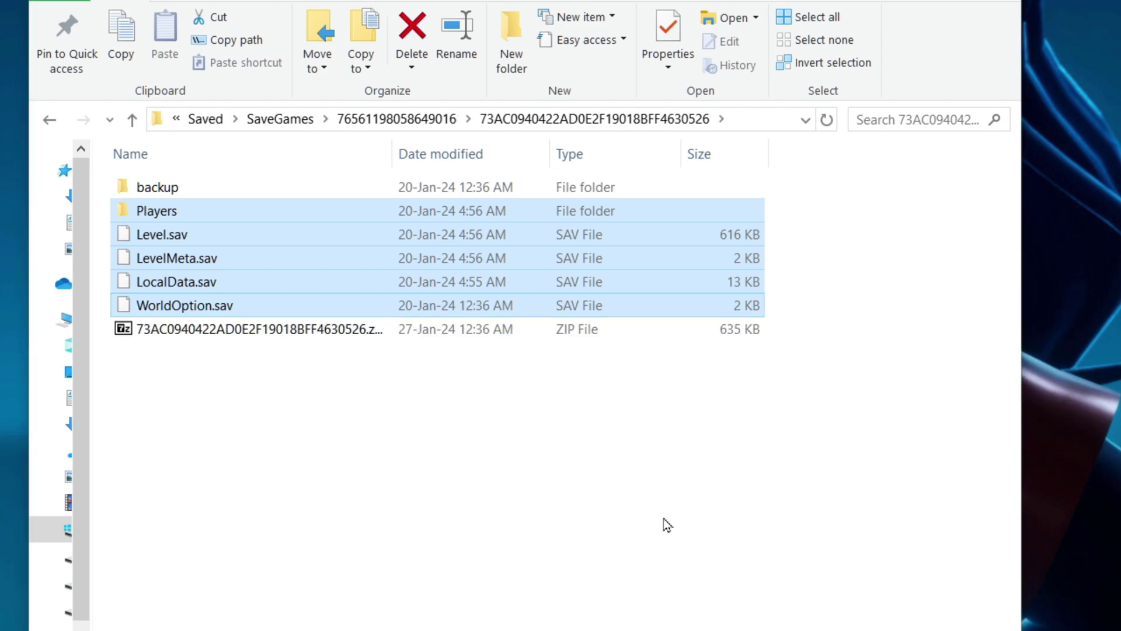
{"action": "left_click", "coordinate": [431, 430]}
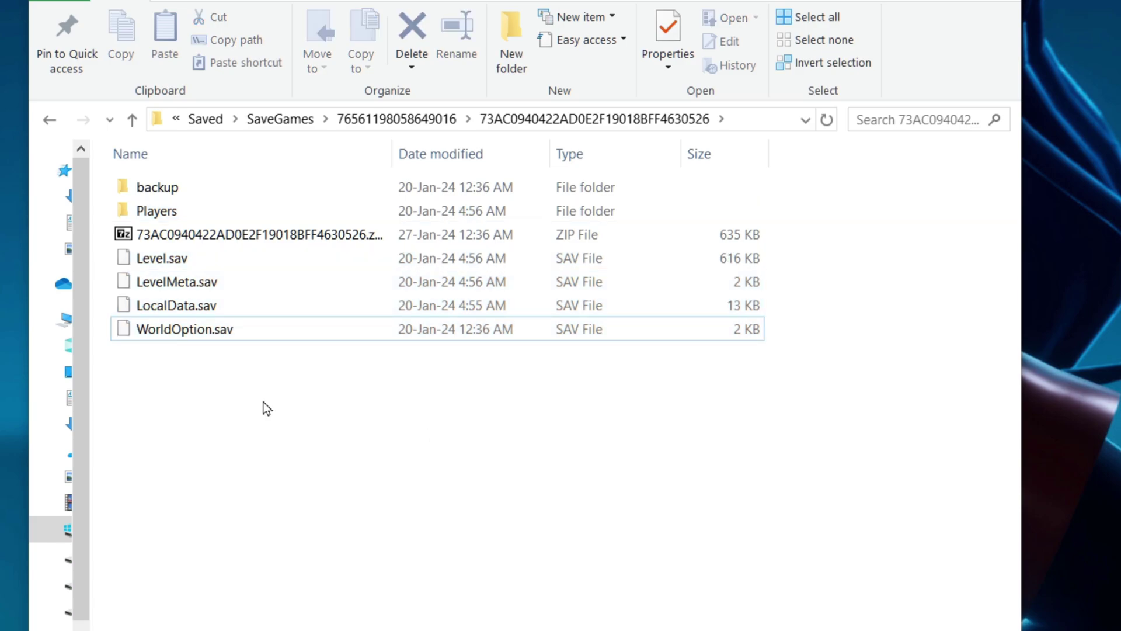
Copy LocalData.sav from the 2024.01.20-01.59.48 local backup.
{"action": "double_click", "coordinate": [186, 195]}
{"action": "double_click", "coordinate": [188, 193]}
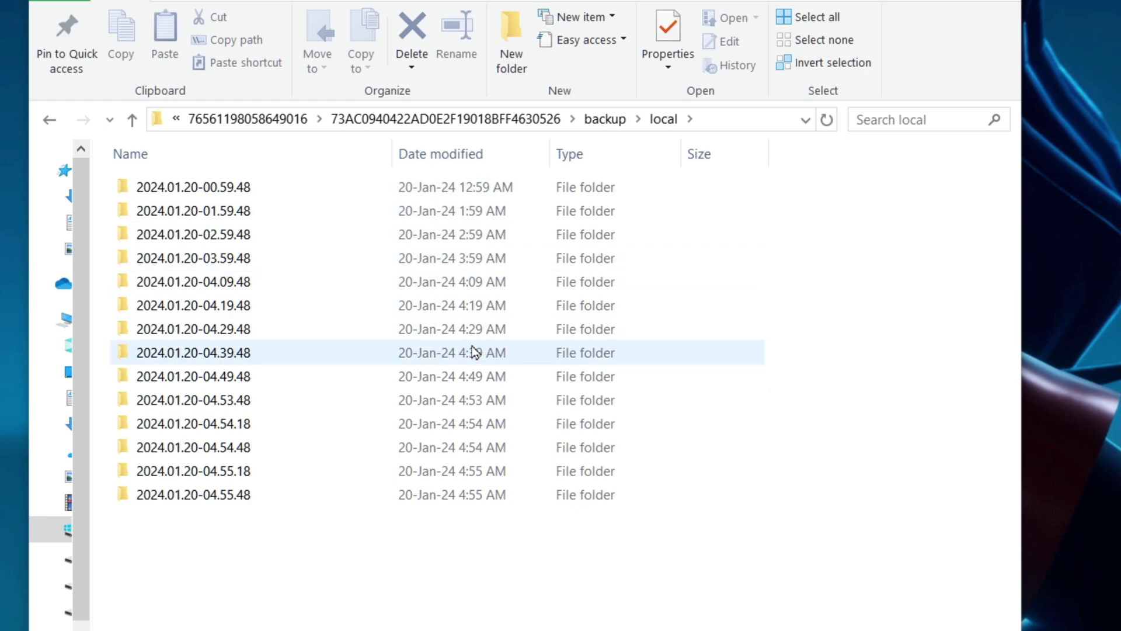
{"action": "mouse_move", "coordinate": [250, 221]}
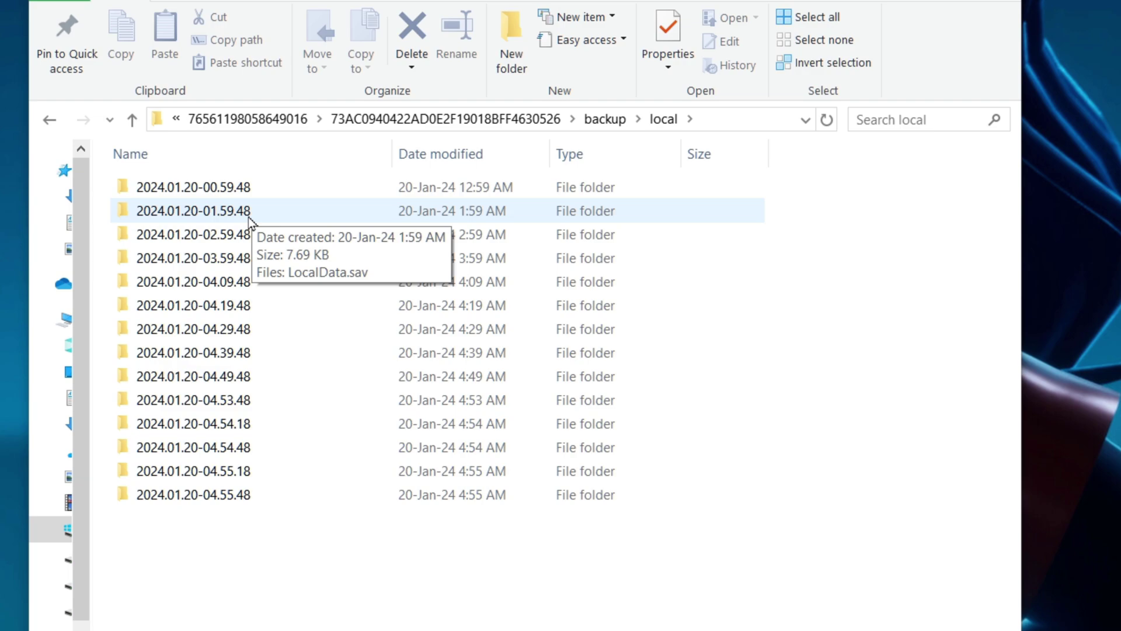
{"action": "double_click", "coordinate": [249, 217]}
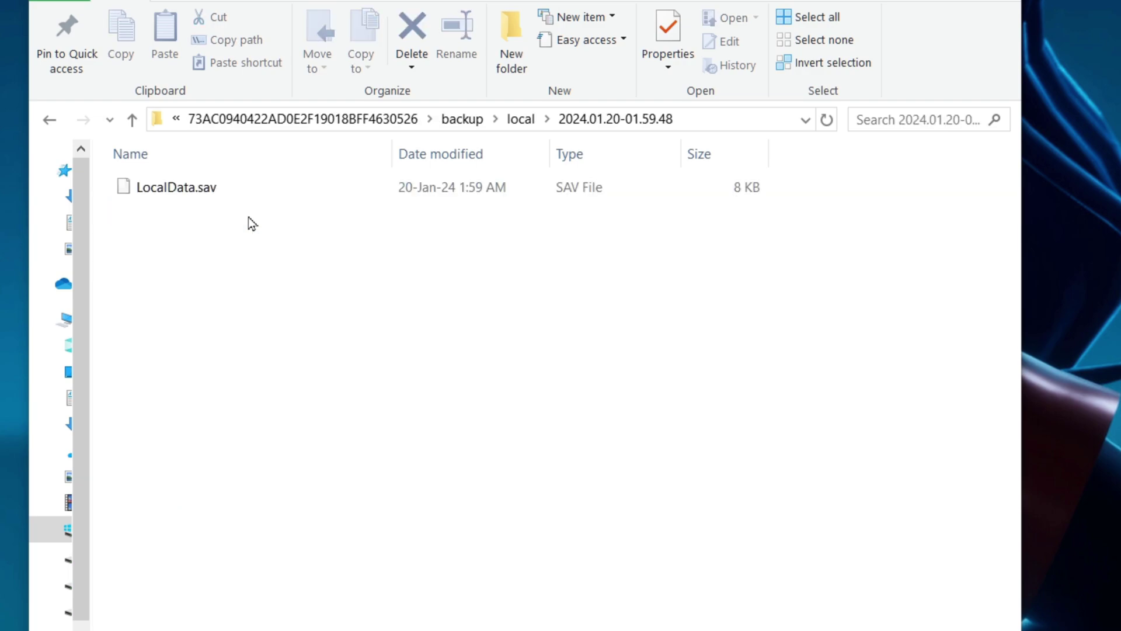
{"action": "left_click", "coordinate": [209, 188]}
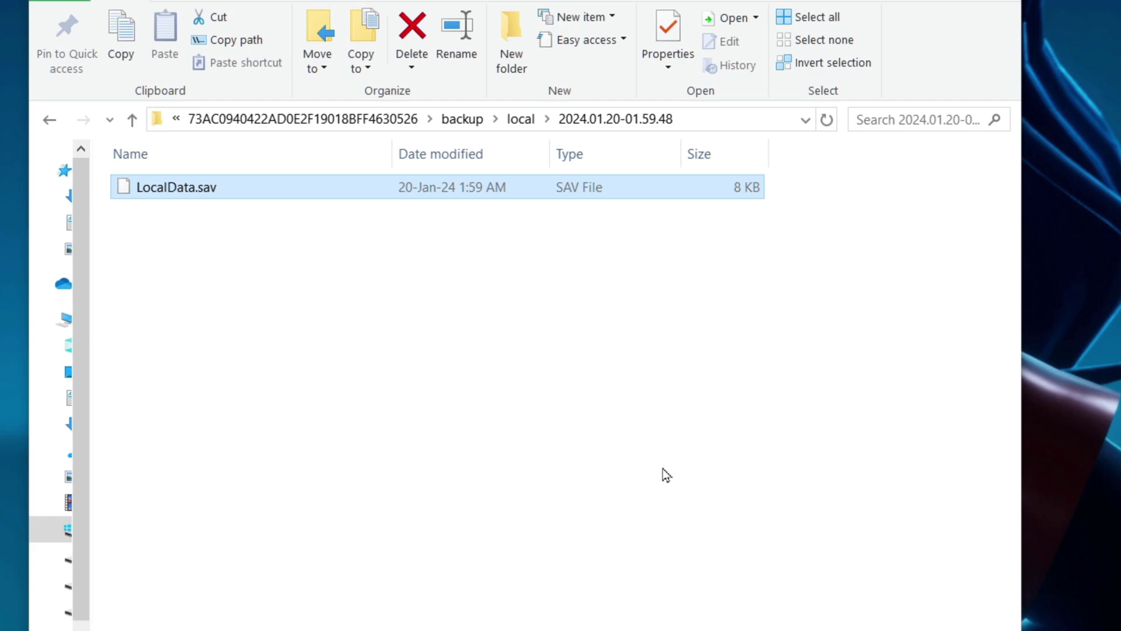
{"action": "key", "text": "ctrl+c"}
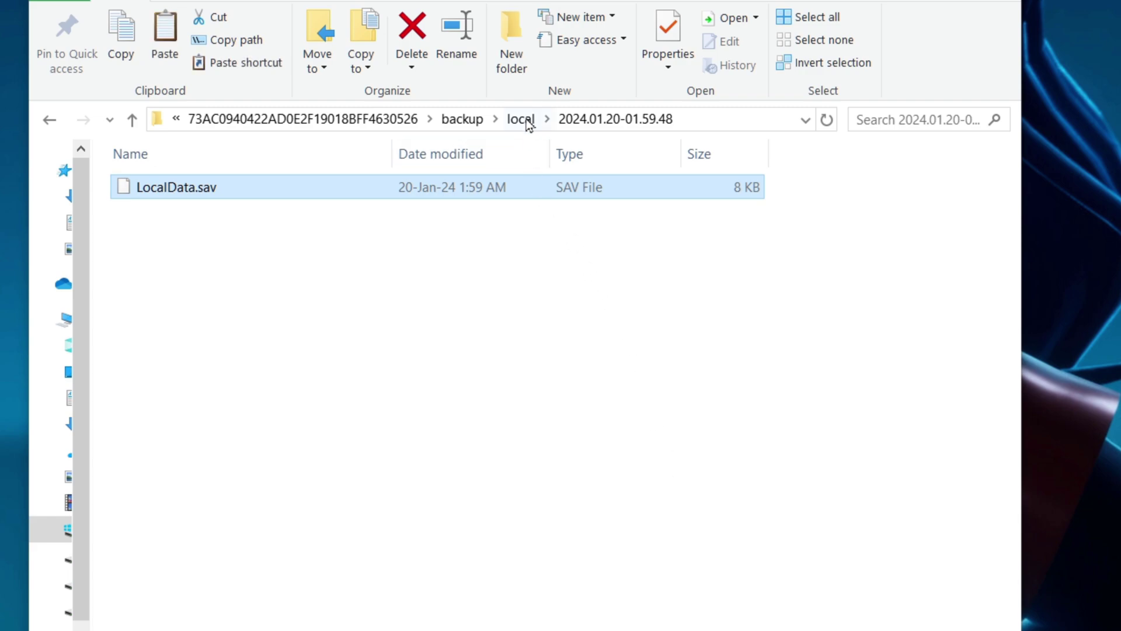
Paste it into the 73AC… world save folder, replacing the existing LocalData.sav.
{"action": "left_click", "coordinate": [336, 124]}
{"action": "left_click", "coordinate": [376, 514]}
{"action": "key", "text": "ctrl+v"}
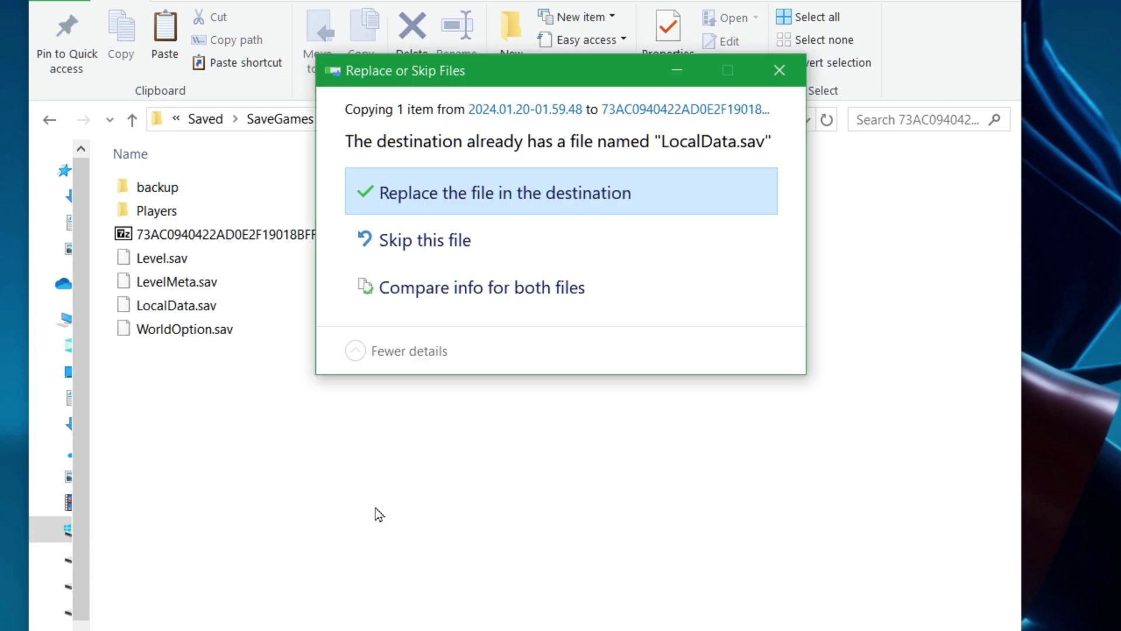
{"action": "left_click", "coordinate": [529, 202]}
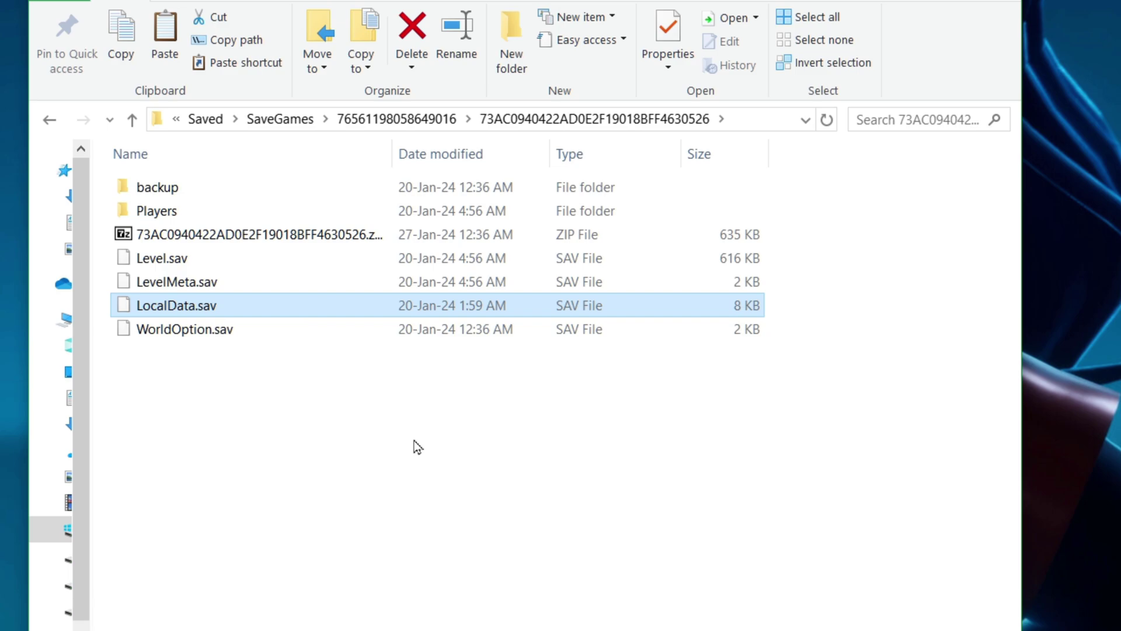
Copy everything from backup\world\2024.01.20-01.59.48 into the world save folder, overwriting Level.sav and LevelMeta.sav.
{"action": "left_click", "coordinate": [209, 192]}
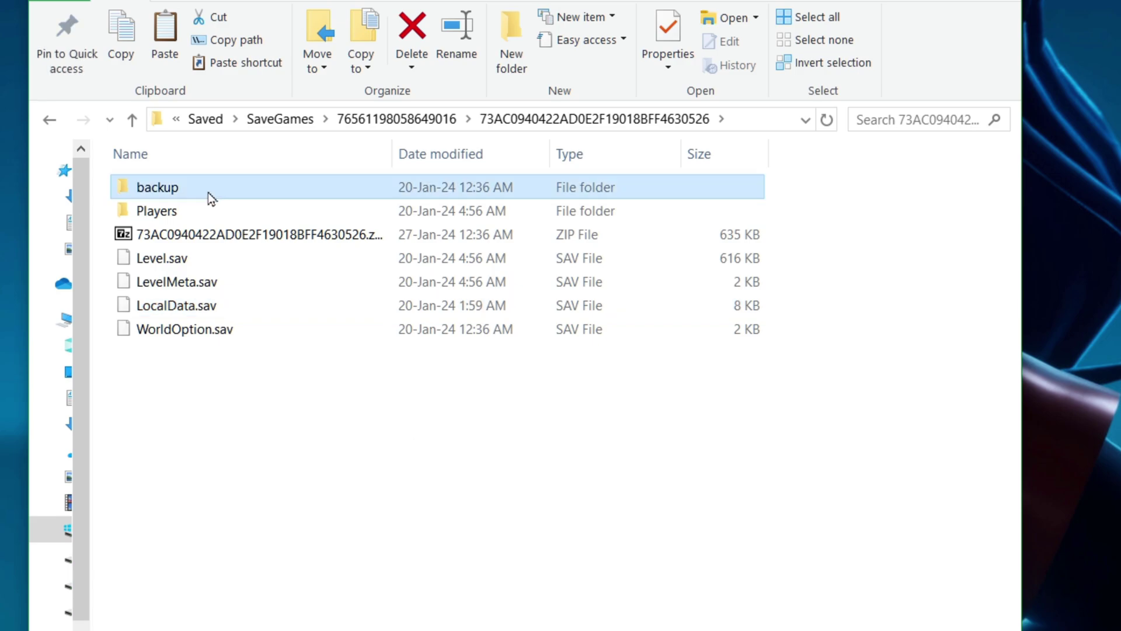
{"action": "double_click", "coordinate": [208, 192]}
{"action": "double_click", "coordinate": [224, 210]}
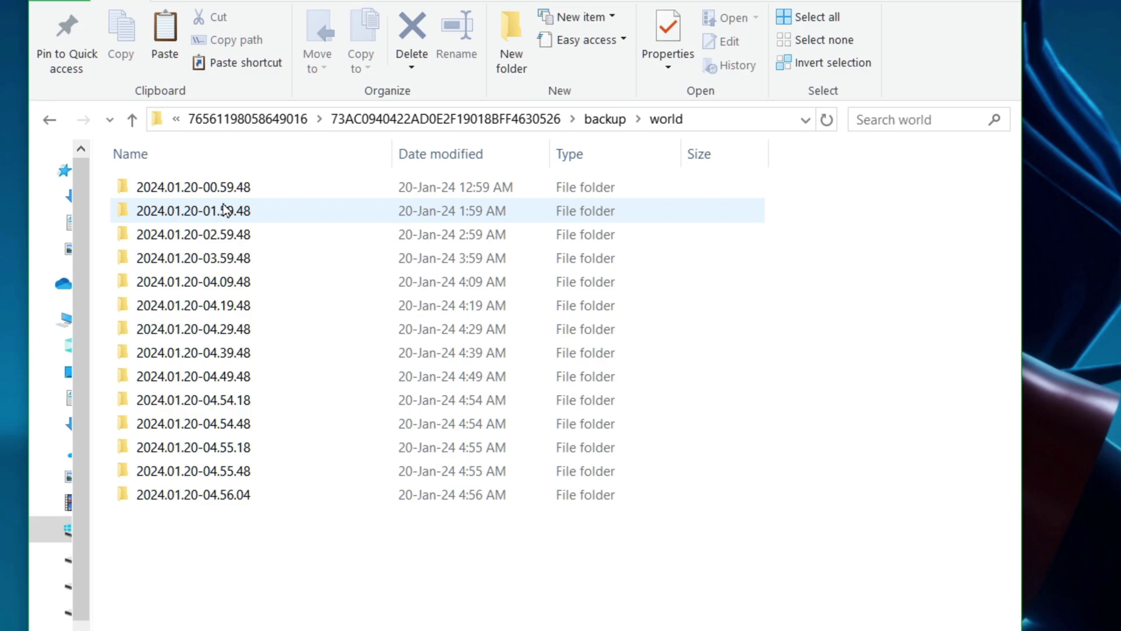
{"action": "double_click", "coordinate": [232, 211]}
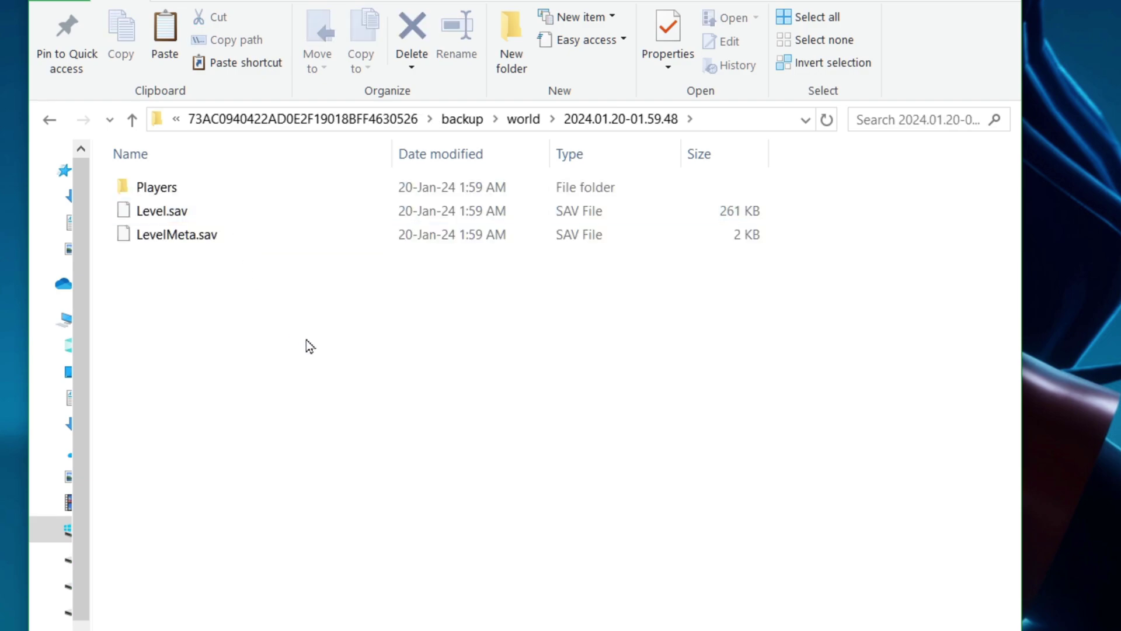
{"action": "key", "text": "ctrl+a"}
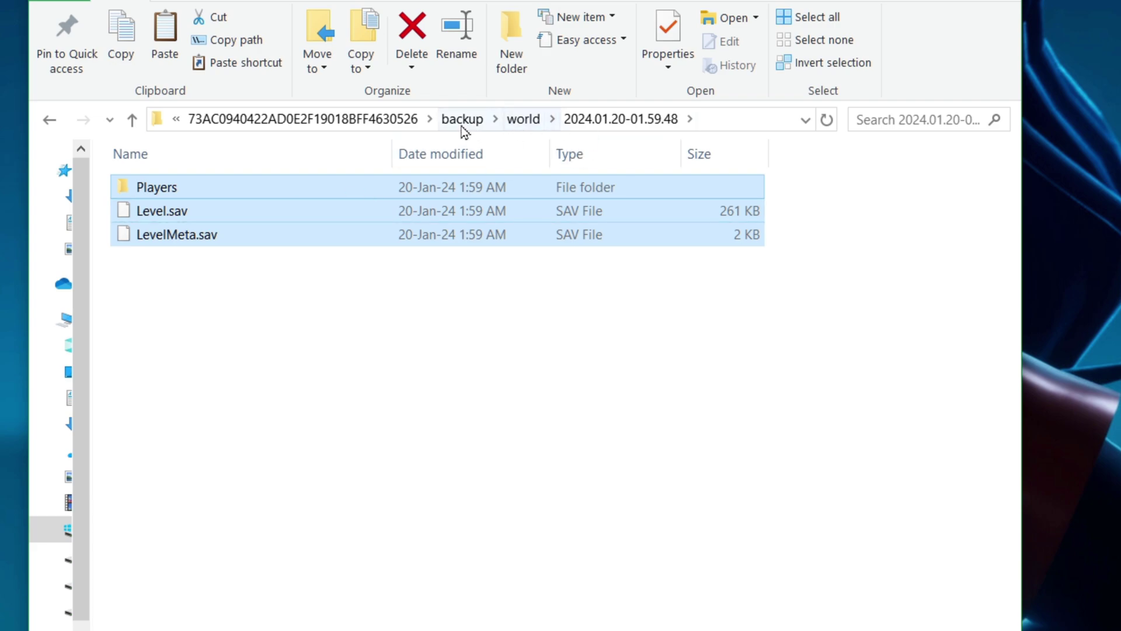
{"action": "left_click", "coordinate": [388, 119]}
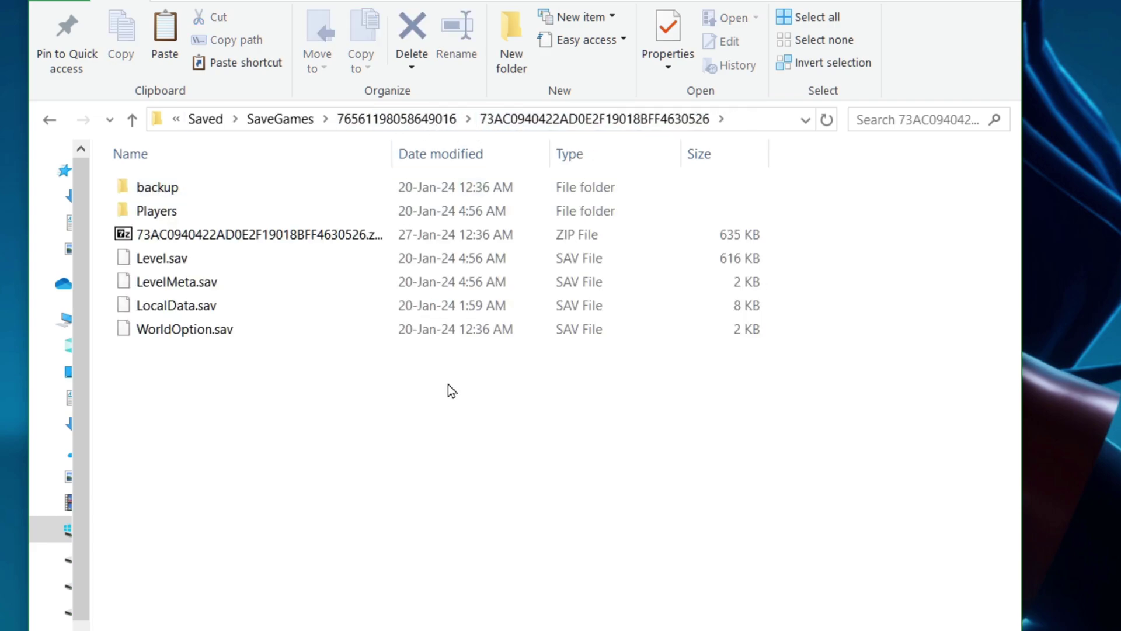
{"action": "key", "text": "ctrl+v"}
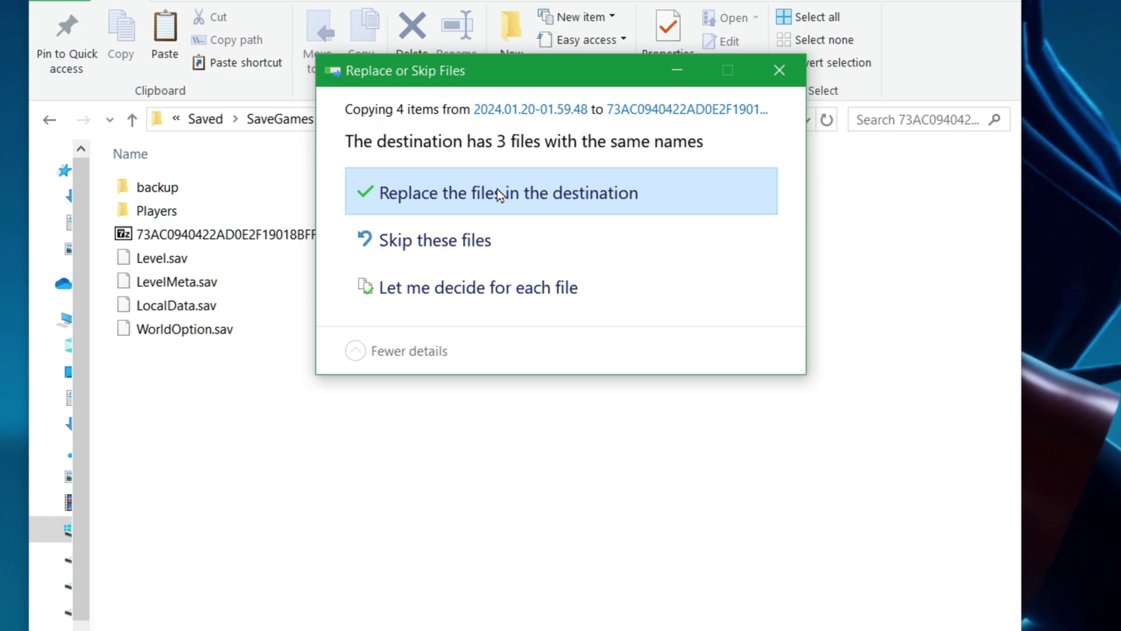
{"action": "left_click", "coordinate": [496, 192]}
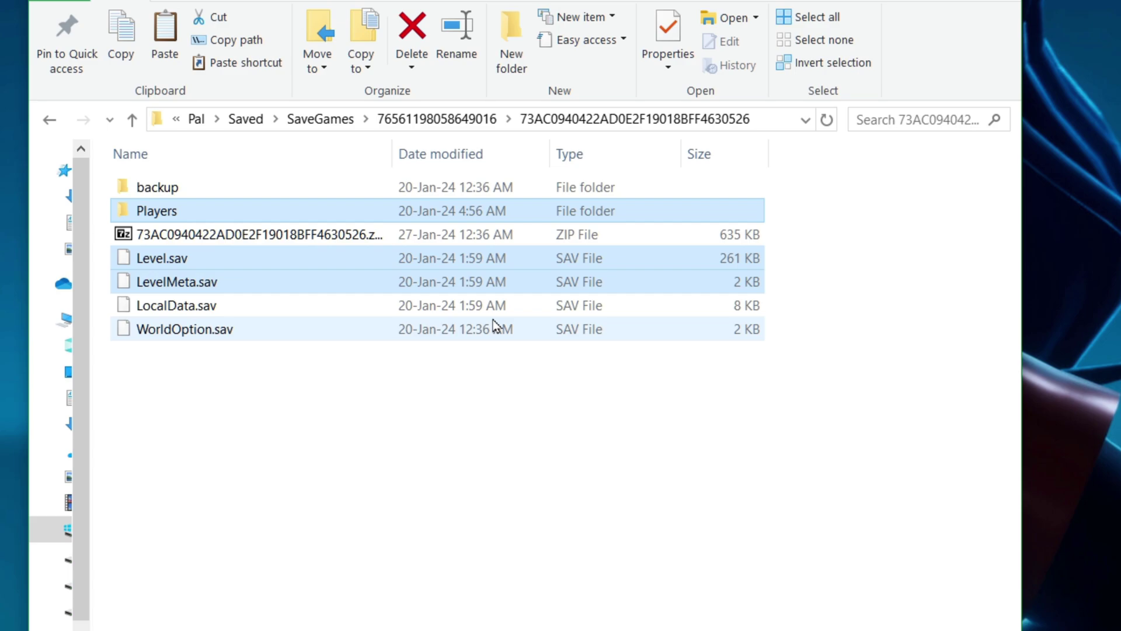
{"action": "left_click", "coordinate": [560, 471]}
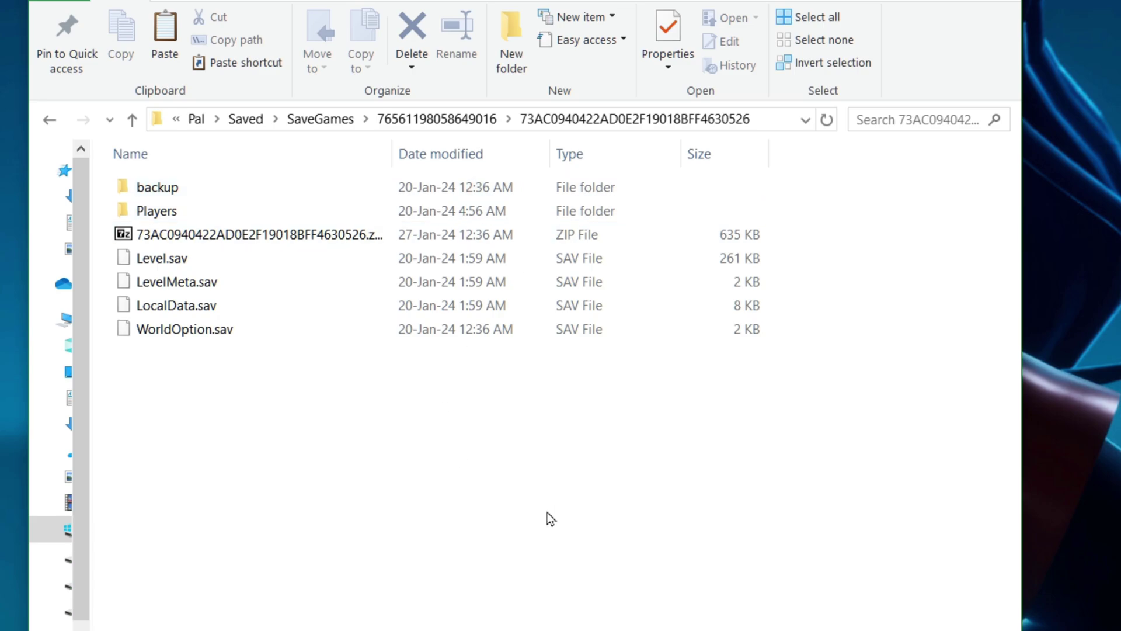
{"action": "double_click", "coordinate": [292, 193]}
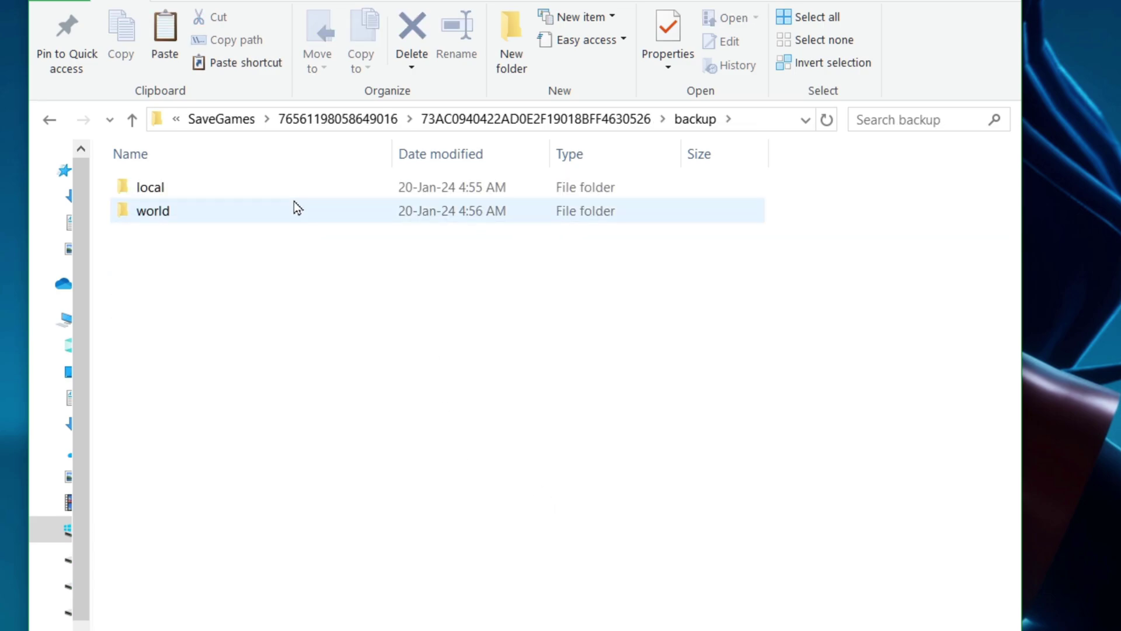
{"action": "left_click", "coordinate": [292, 217]}
{"action": "double_click", "coordinate": [291, 218]}
{"action": "left_click", "coordinate": [271, 215]}
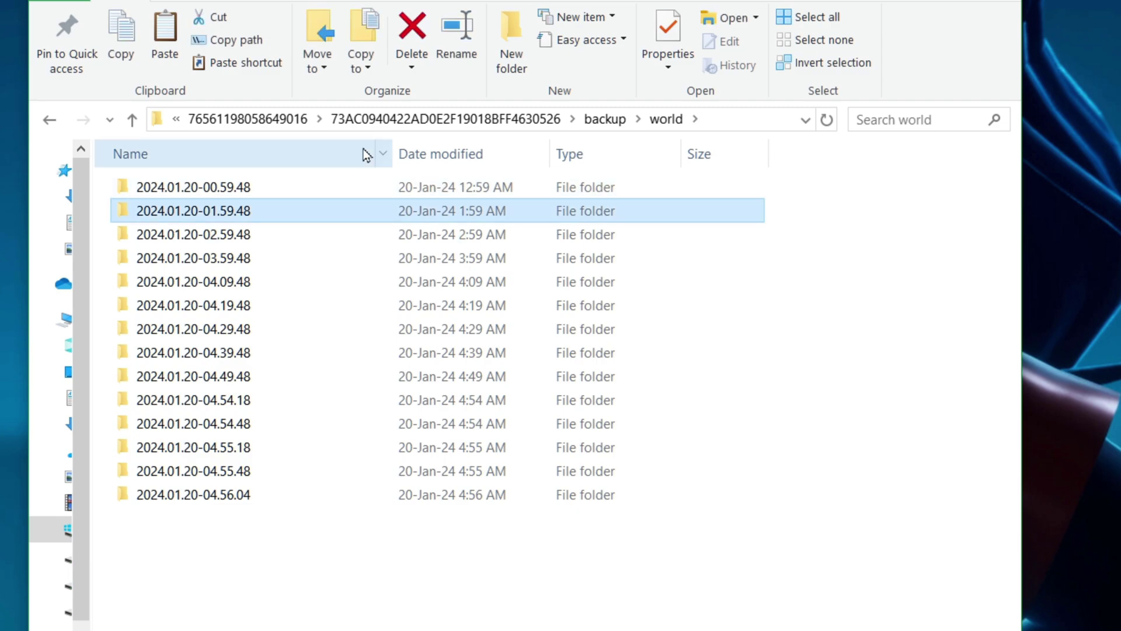
{"action": "left_click", "coordinate": [374, 120]}
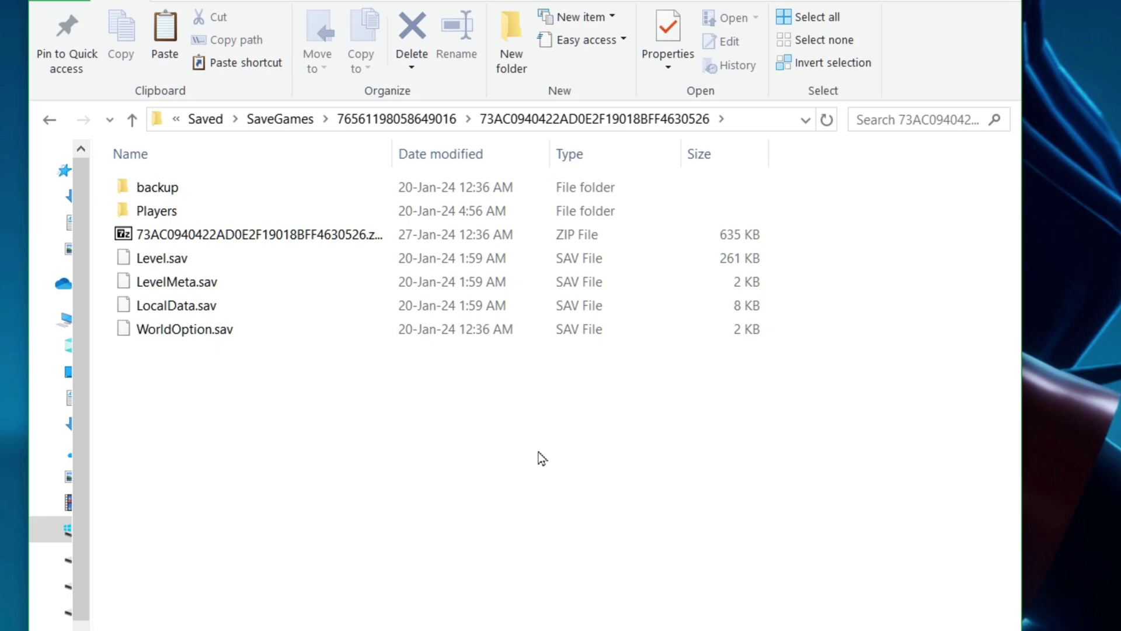
Drag all five items out of the world's ZIP over the current save files, then return to the save-worlds list.
{"action": "left_click", "coordinate": [345, 237]}
{"action": "double_click", "coordinate": [347, 237]}
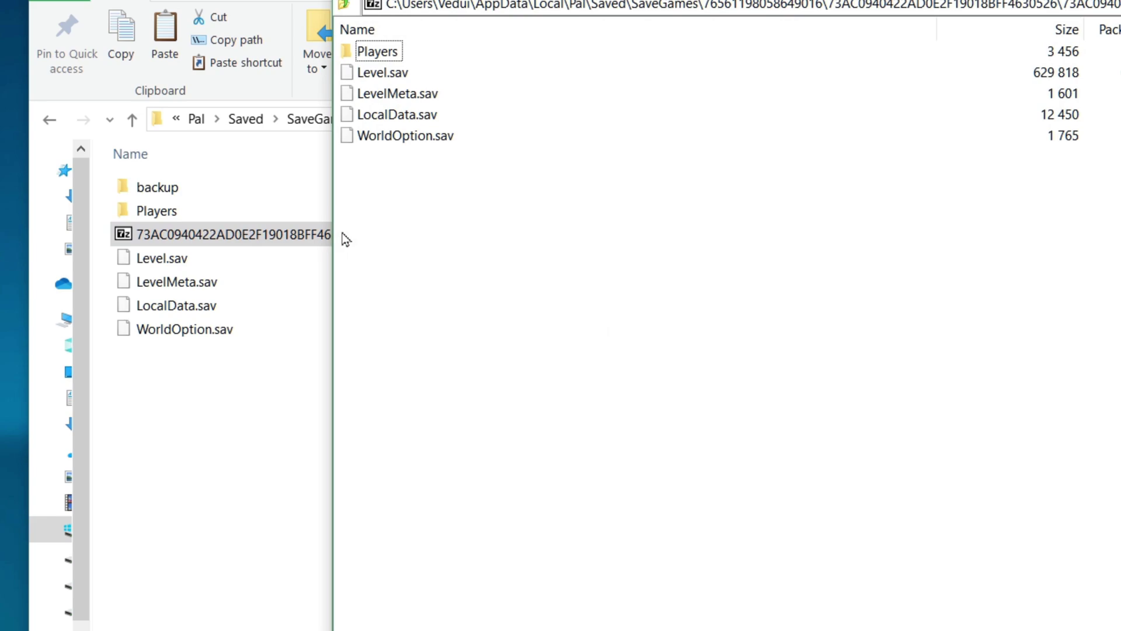
{"action": "left_click", "coordinate": [395, 58]}
{"action": "left_click", "coordinate": [429, 138], "text": "shift"}
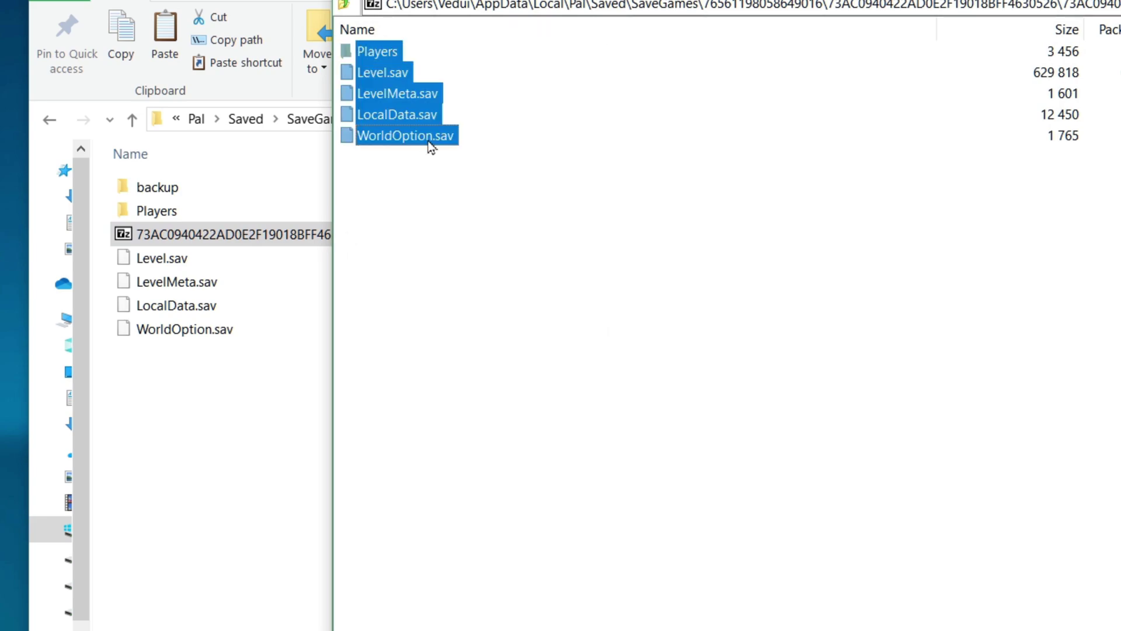
{"action": "left_click_drag", "start_coordinate": [430, 138], "coordinate": [213, 426]}
{"action": "left_click", "coordinate": [440, 191]}
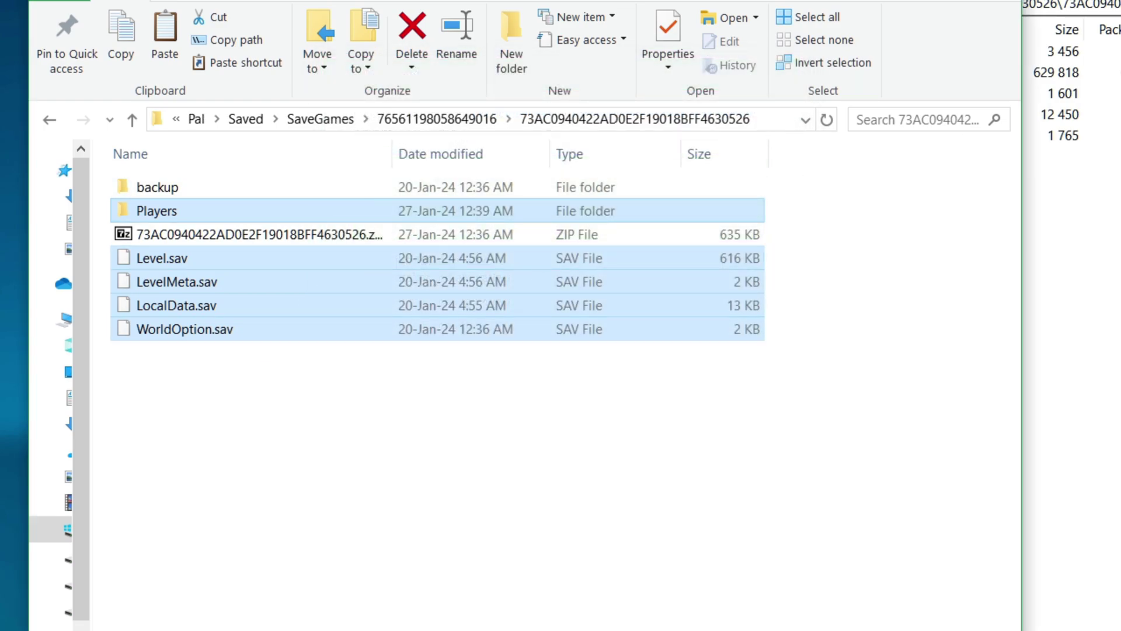
{"action": "left_click", "coordinate": [478, 493]}
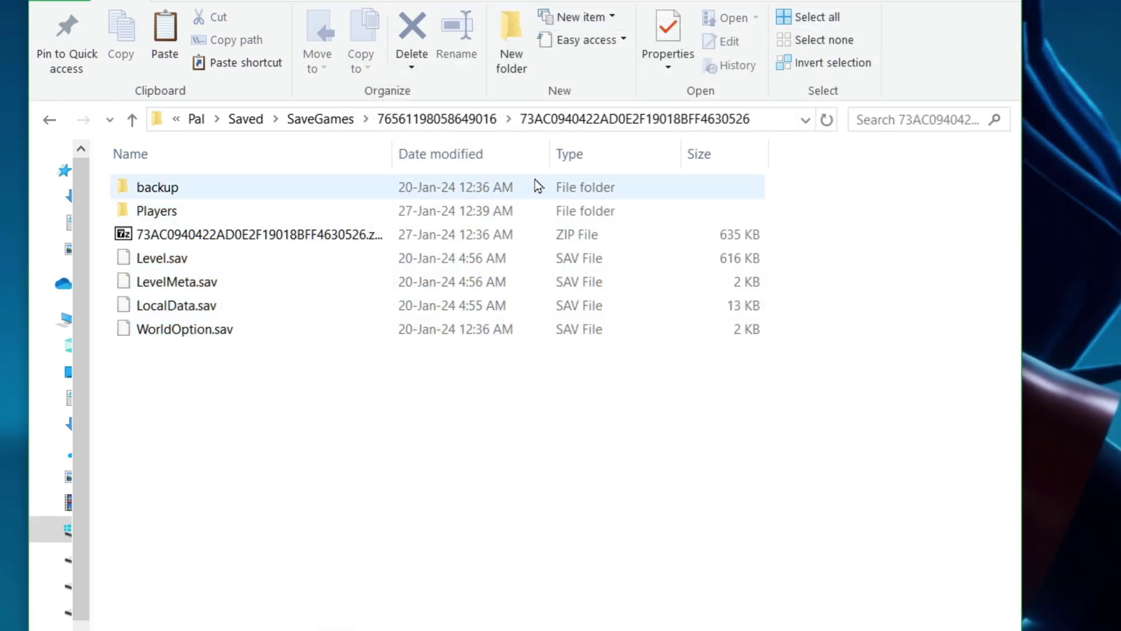
{"action": "left_click", "coordinate": [458, 121]}
{"action": "left_click", "coordinate": [201, 215]}
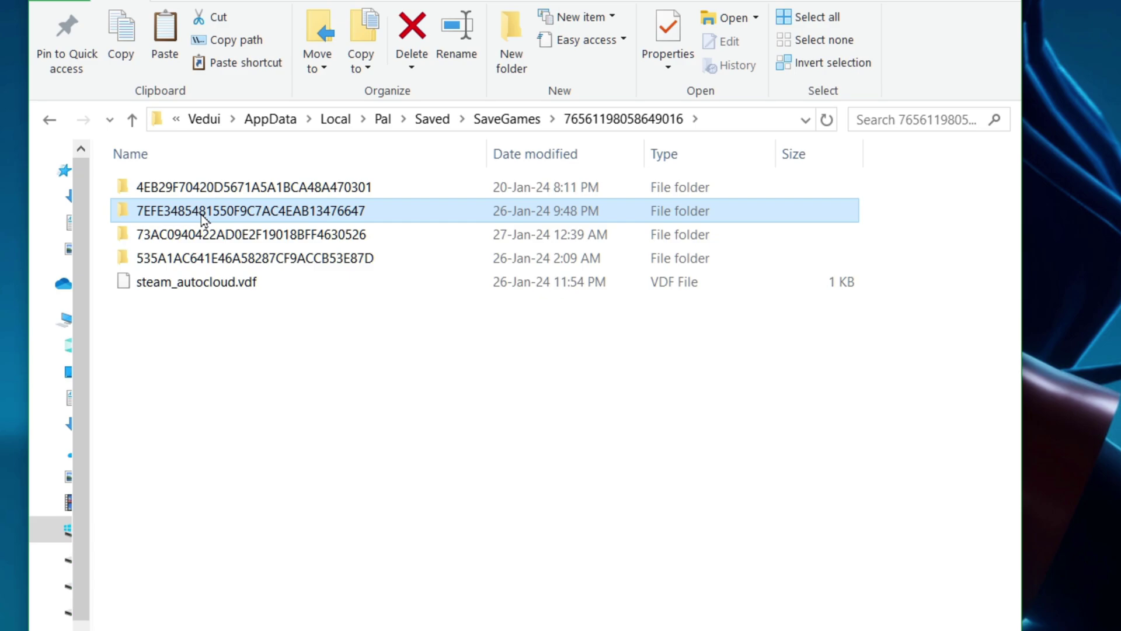
{"action": "double_click", "coordinate": [201, 215]}
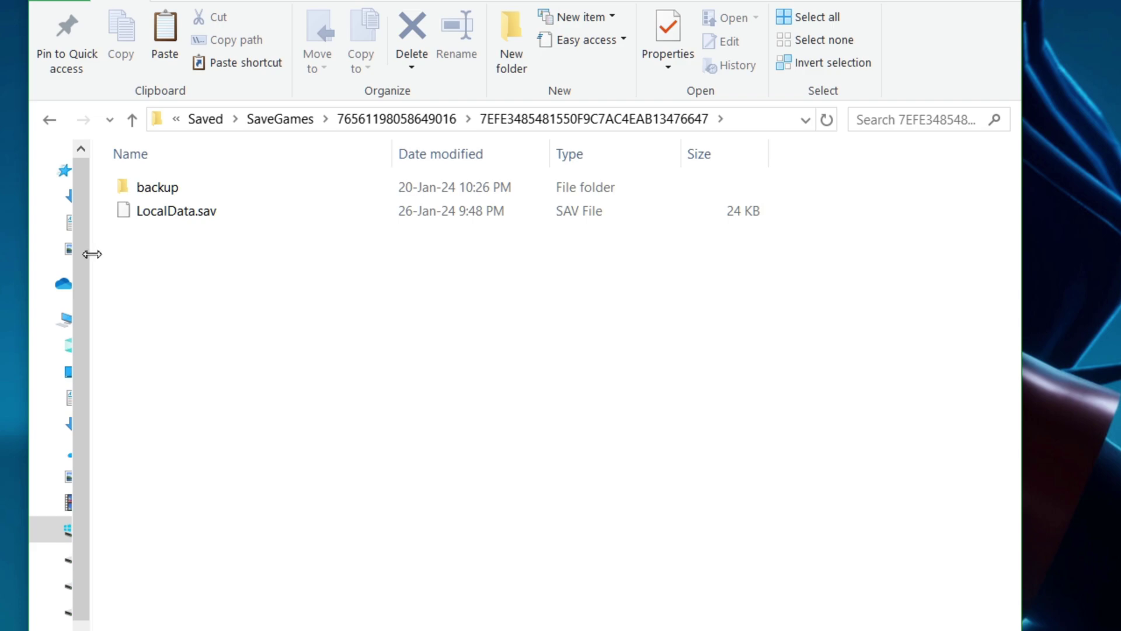
{"action": "double_click", "coordinate": [208, 188]}
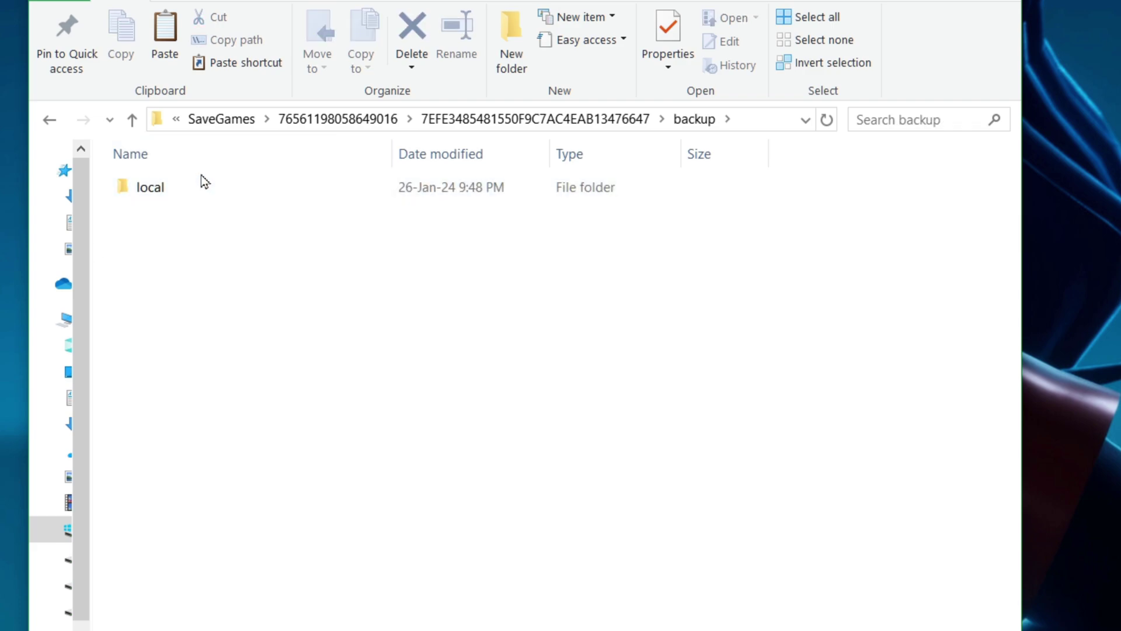
{"action": "double_click", "coordinate": [188, 184]}
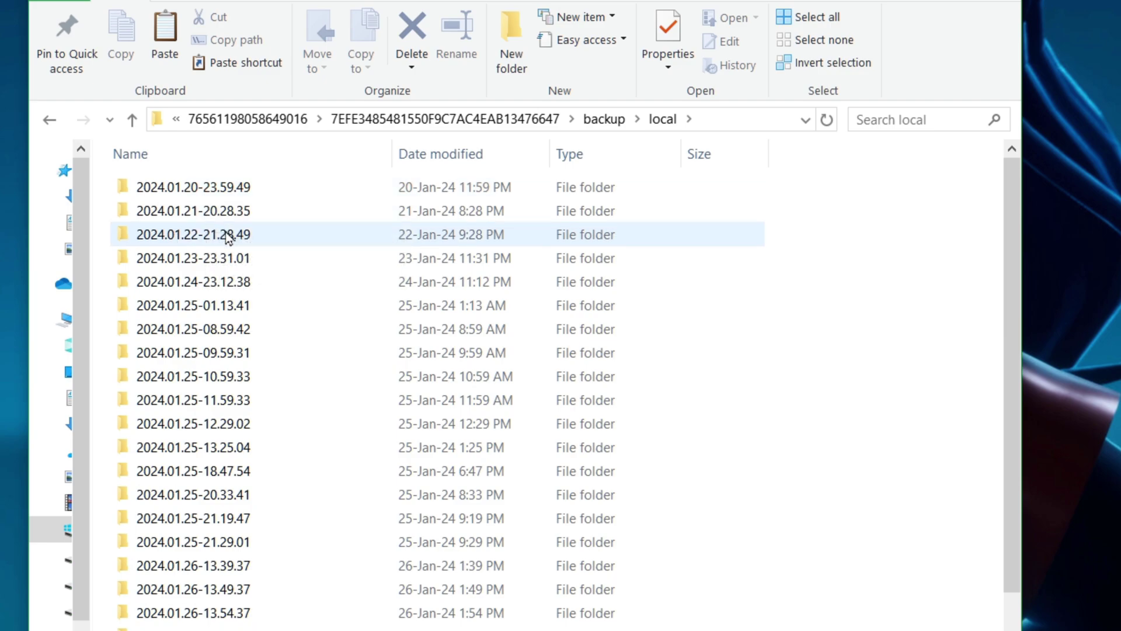
{"action": "double_click", "coordinate": [241, 194]}
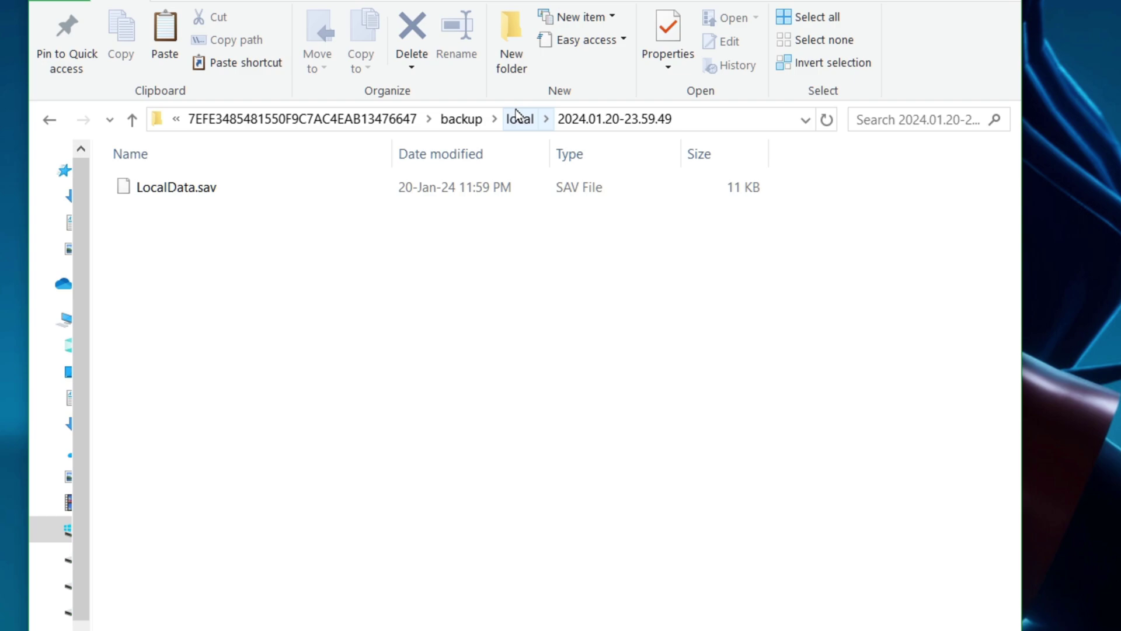
{"action": "left_click", "coordinate": [520, 118]}
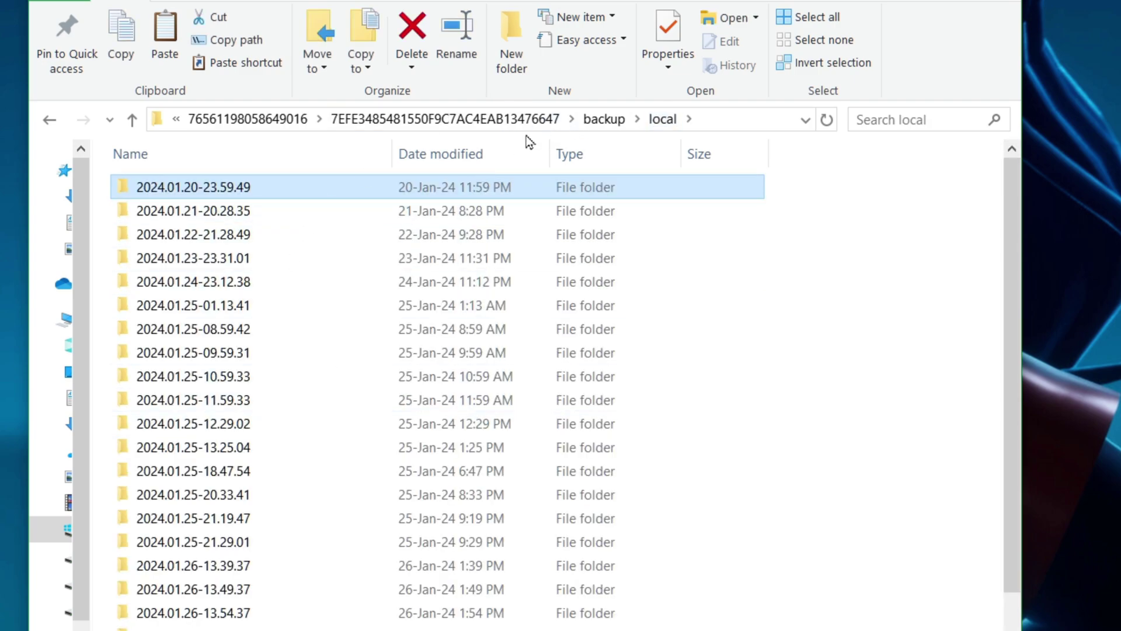
{"action": "left_click", "coordinate": [517, 124]}
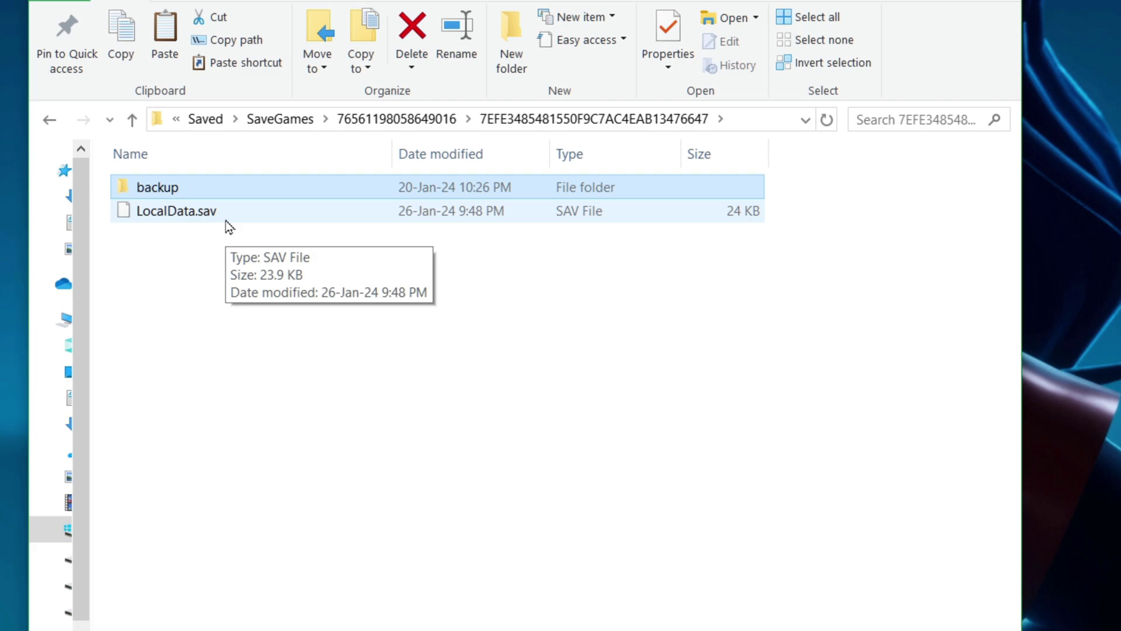
{"action": "left_click", "coordinate": [223, 298]}
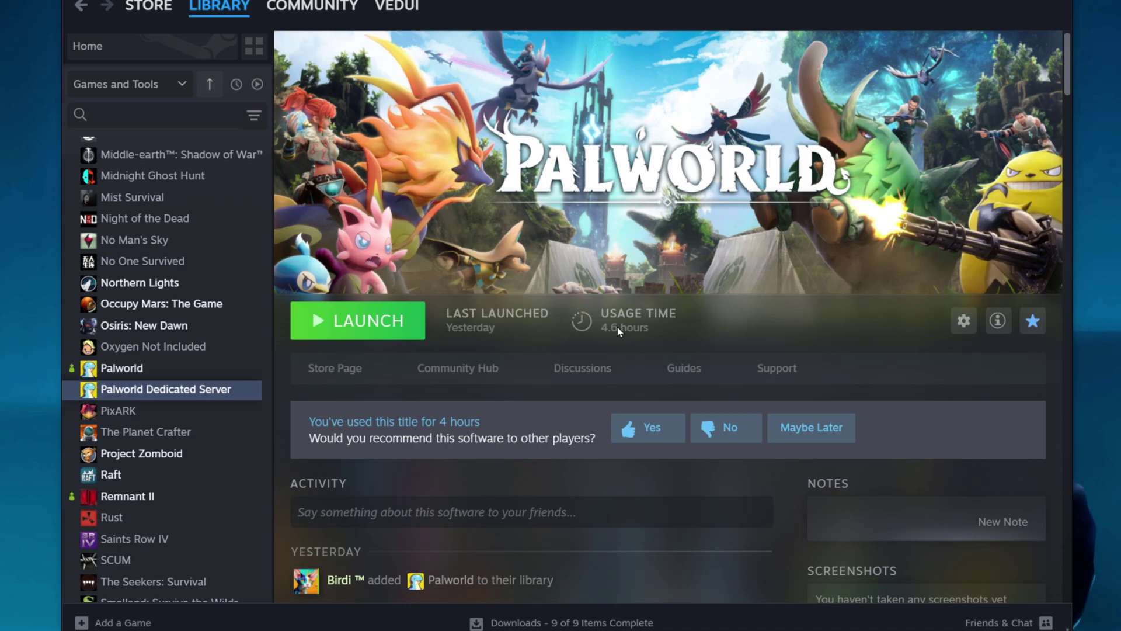
Browse Palworld Dedicated Server's installed files from its Steam properties.
{"action": "right_click", "coordinate": [218, 397]}
{"action": "left_click", "coordinate": [297, 517]}
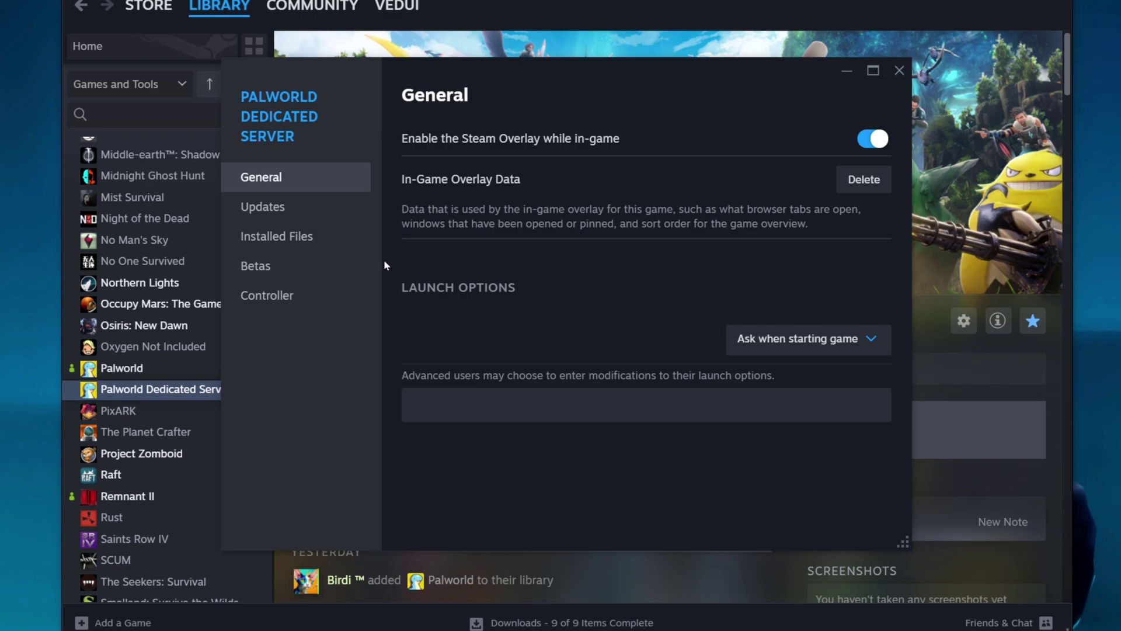
{"action": "left_click", "coordinate": [340, 243]}
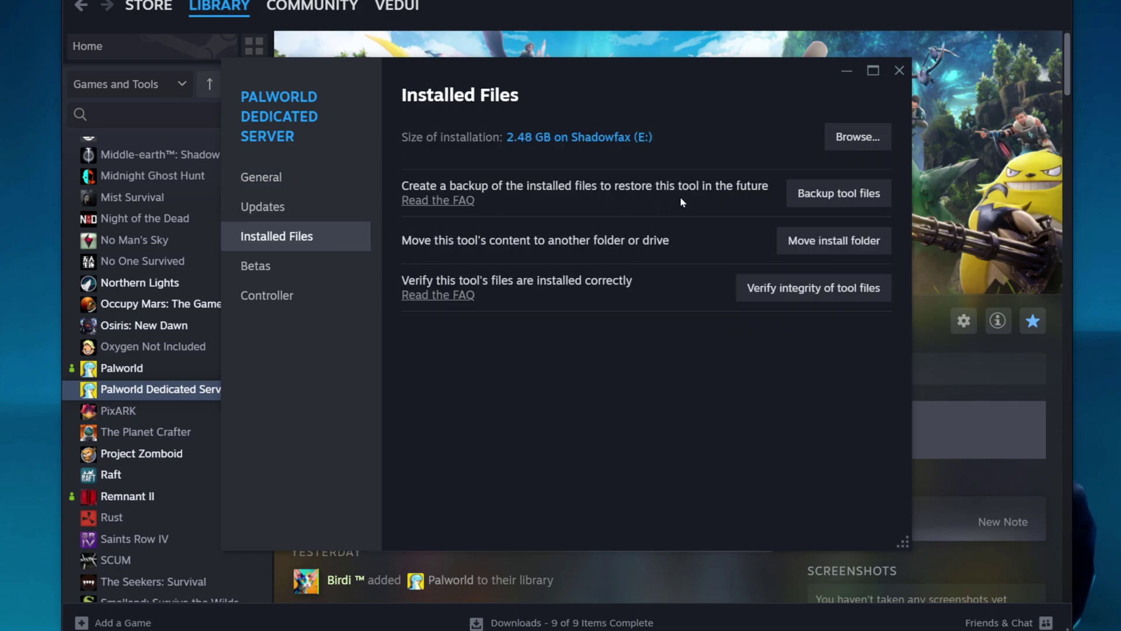
{"action": "left_click", "coordinate": [876, 149]}
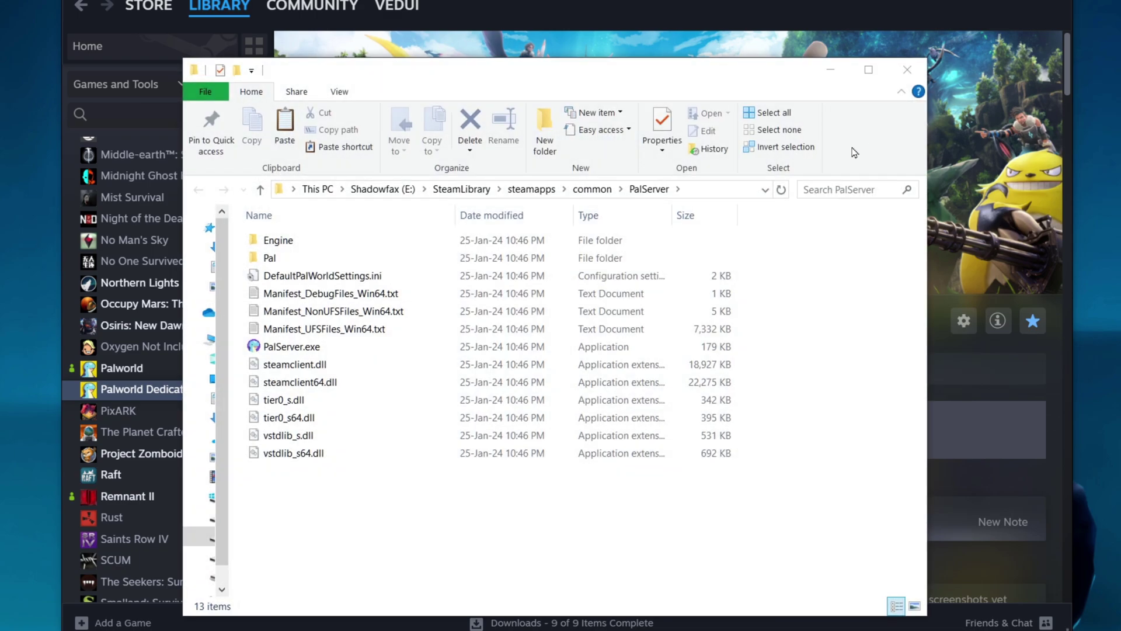
Go through Pal > Saved > SaveGames > 0 into the server's world save folder.
{"action": "double_click", "coordinate": [344, 260]}
{"action": "double_click", "coordinate": [325, 294]}
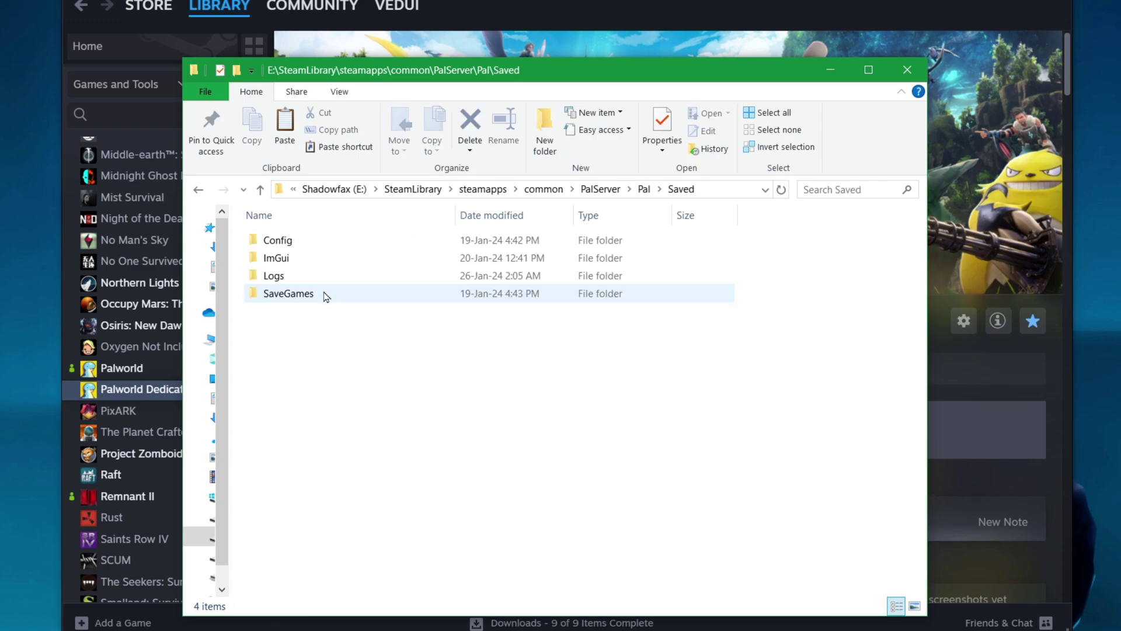
{"action": "double_click", "coordinate": [315, 298]}
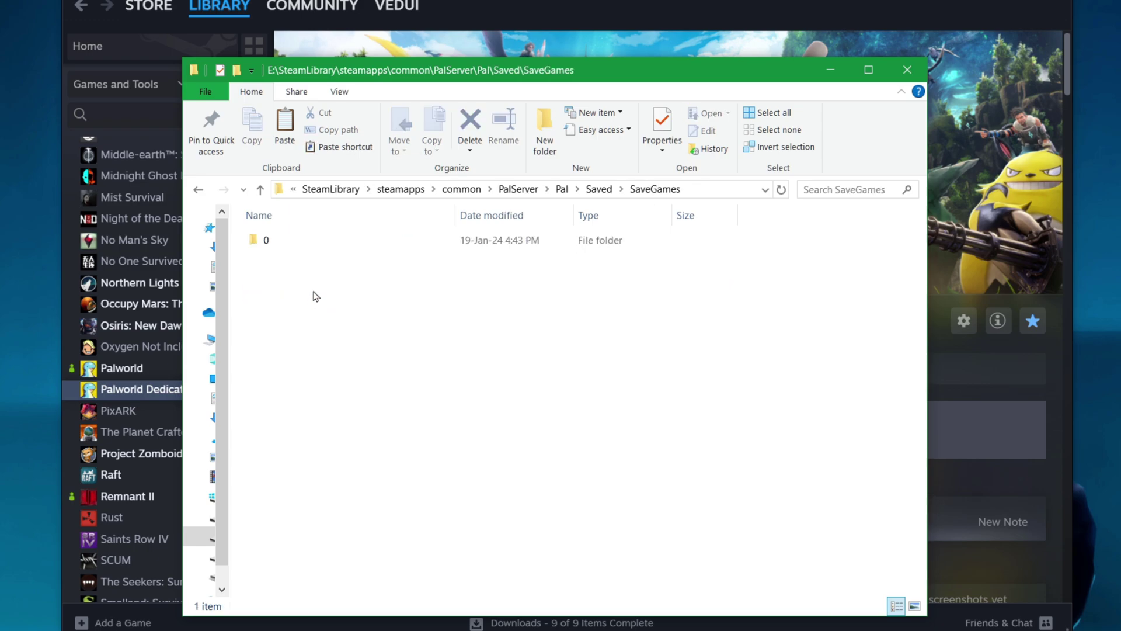
{"action": "double_click", "coordinate": [315, 246]}
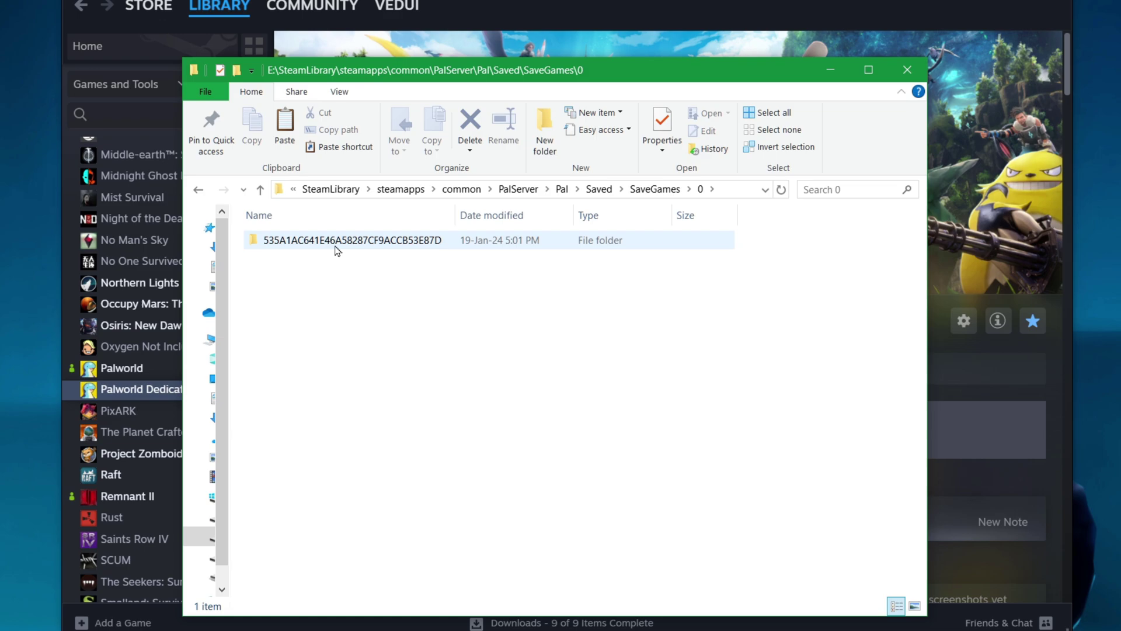
{"action": "mouse_move", "coordinate": [348, 245]}
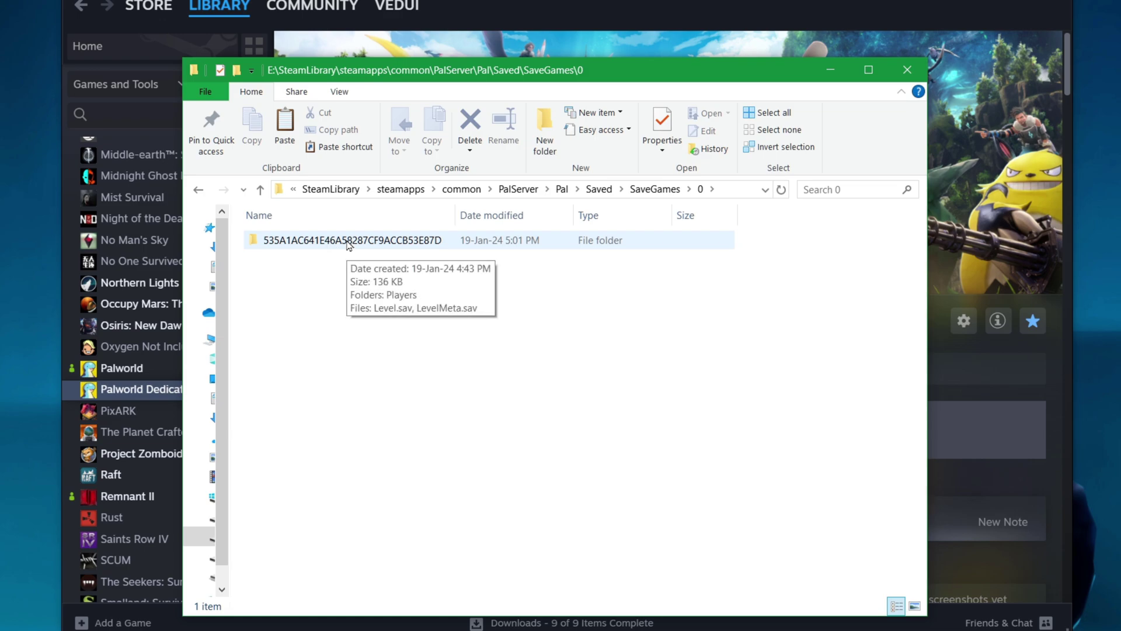
{"action": "double_click", "coordinate": [348, 240]}
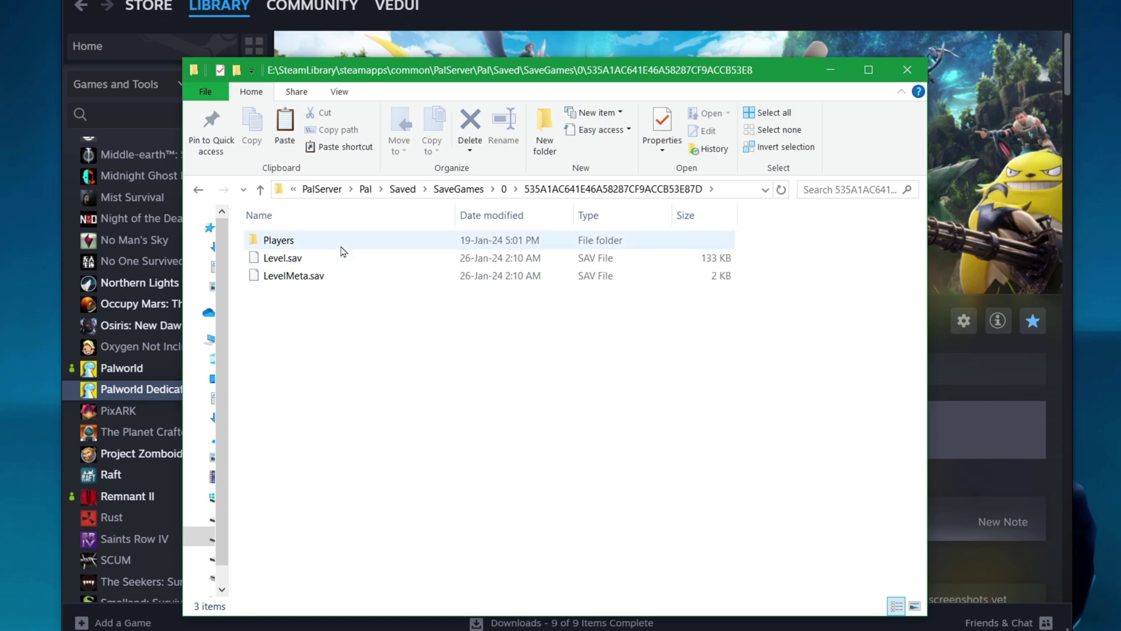
{"action": "mouse_move", "coordinate": [342, 251]}
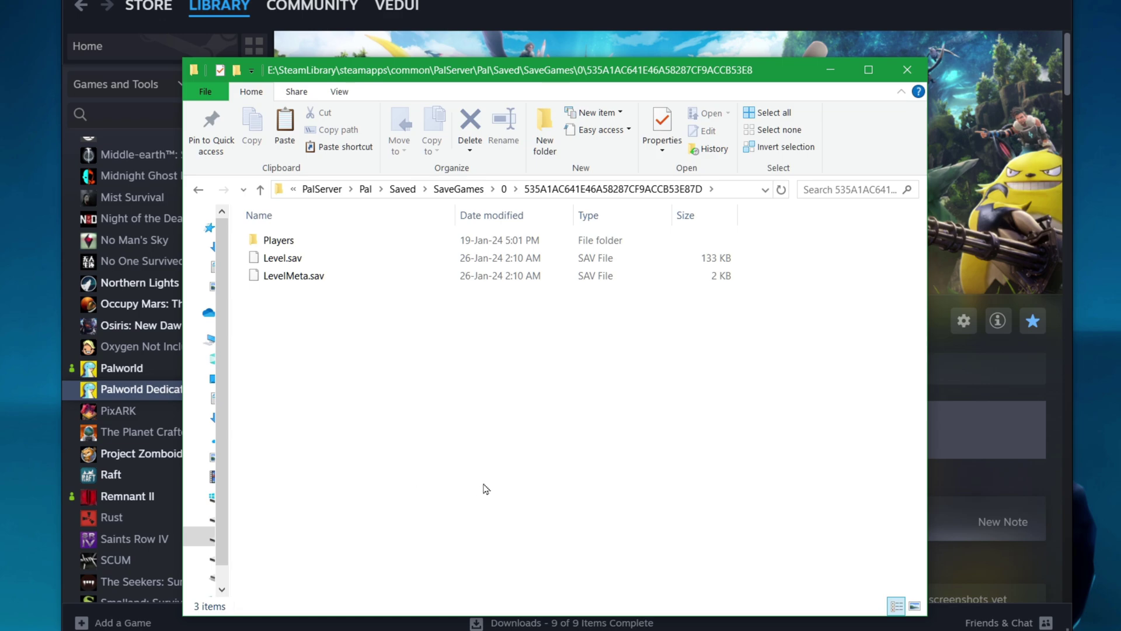
Compress all three world save items into a 7-Zip archive.
{"action": "key", "text": "ctrl+a"}
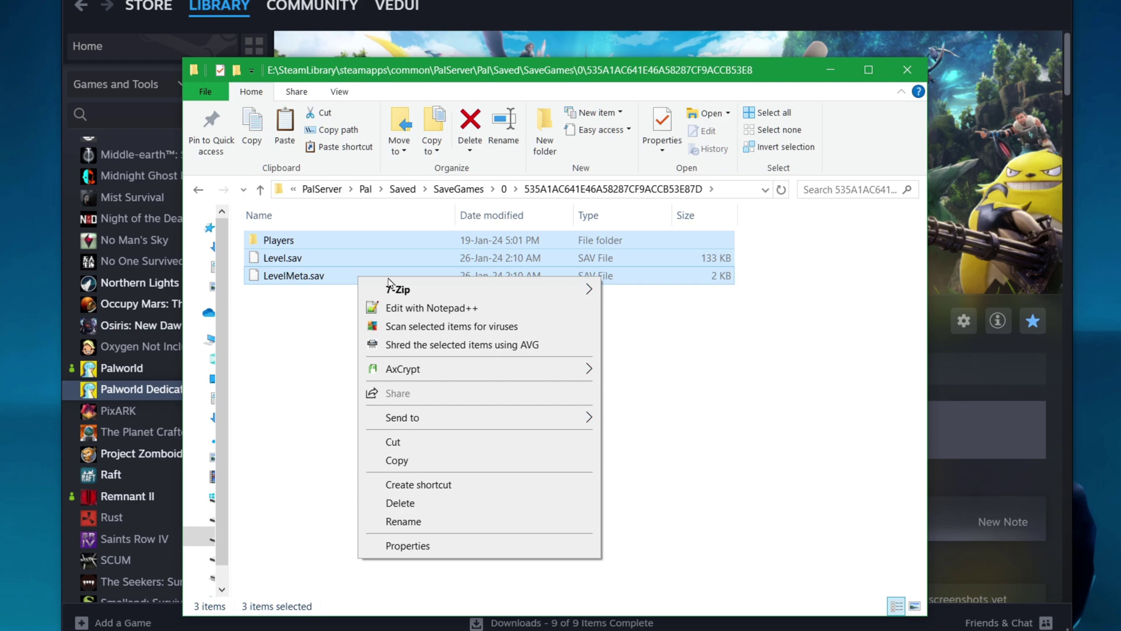
{"action": "mouse_move", "coordinate": [389, 285]}
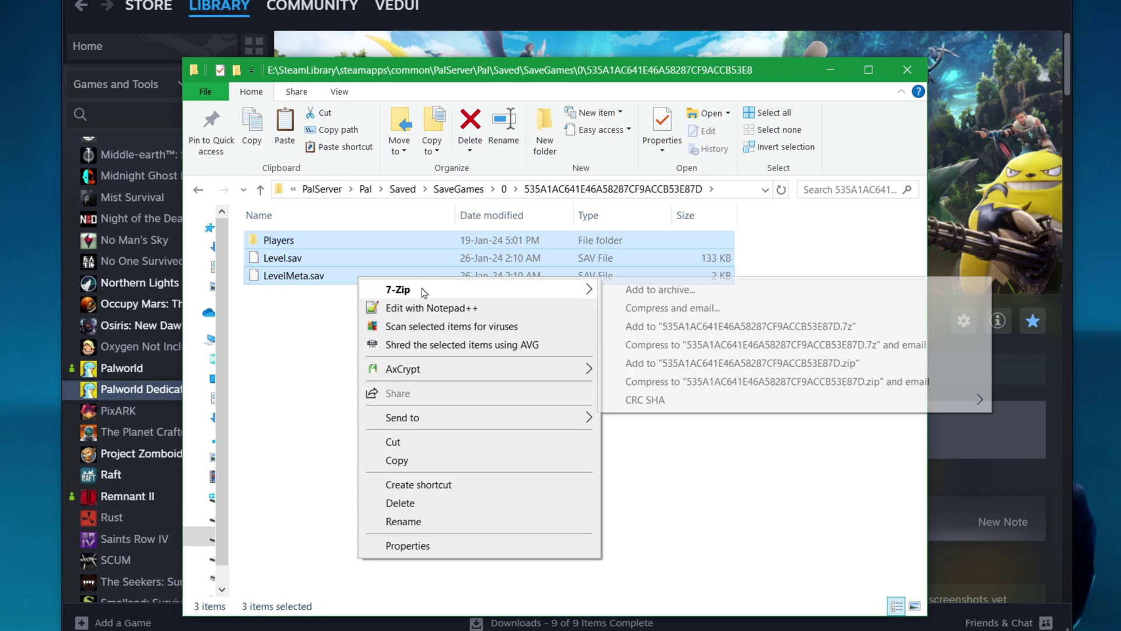
{"action": "left_click", "coordinate": [745, 364]}
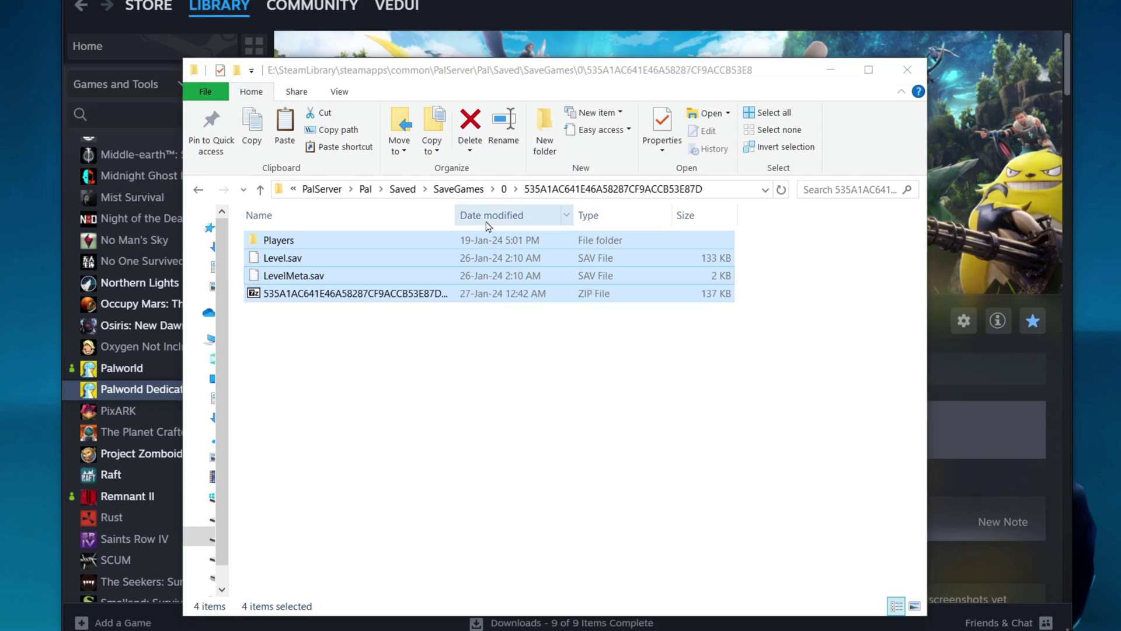
Prefix the archive name with '27-jan-2024-1am-' and open it to check its contents.
{"action": "left_click", "coordinate": [435, 263]}
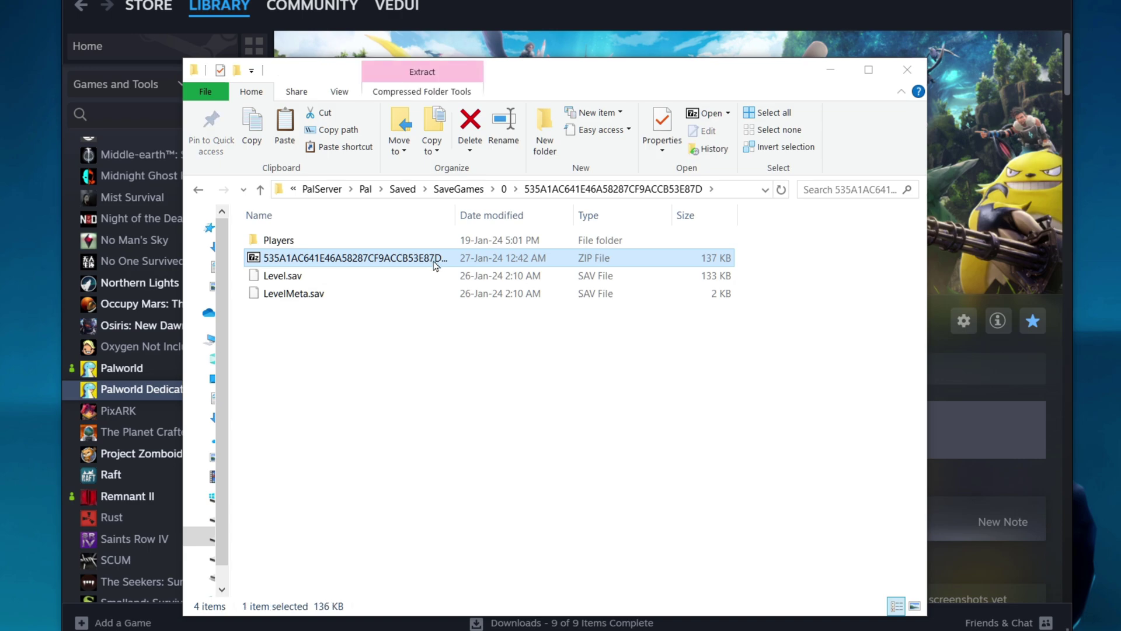
{"action": "left_click", "coordinate": [435, 263]}
{"action": "key", "text": "Home"}
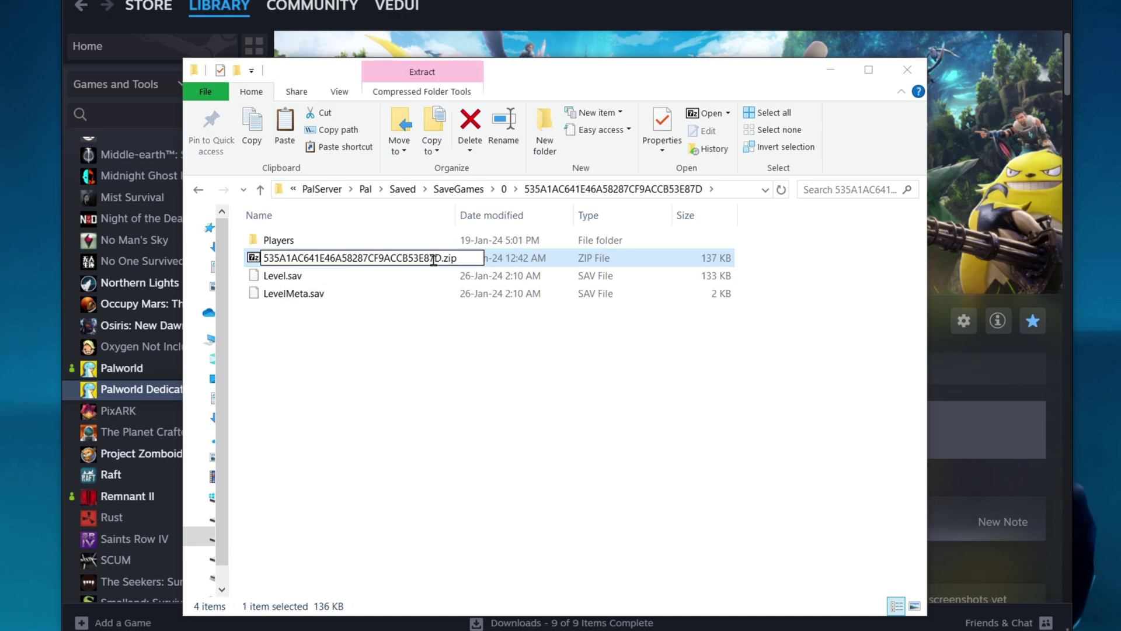
{"action": "type", "text": "27-jan-"}
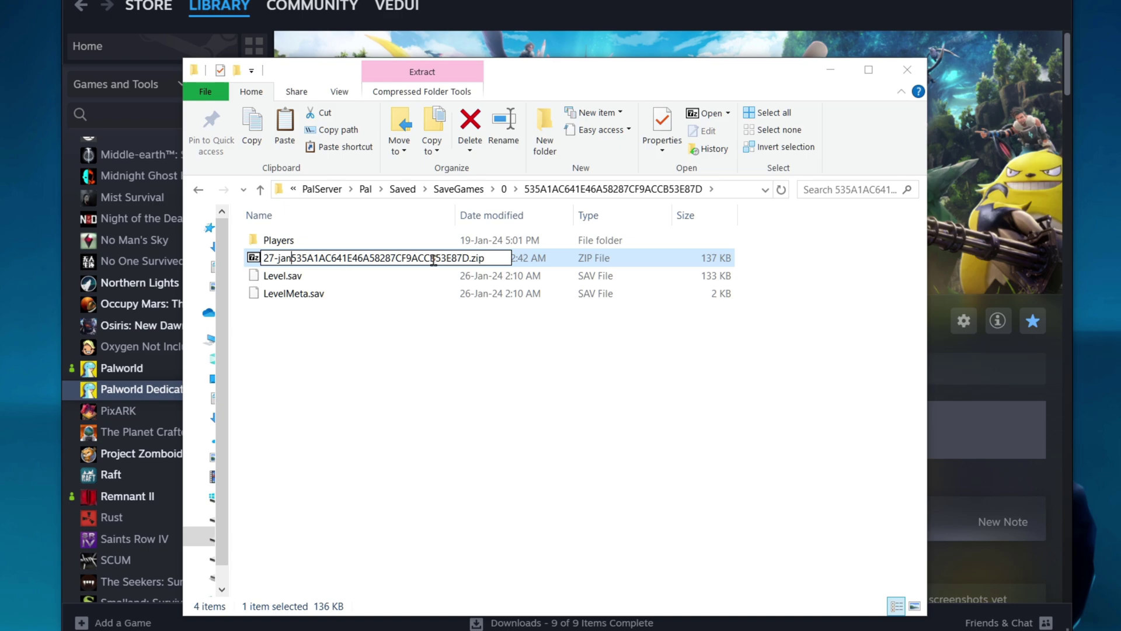
{"action": "type", "text": "2024"}
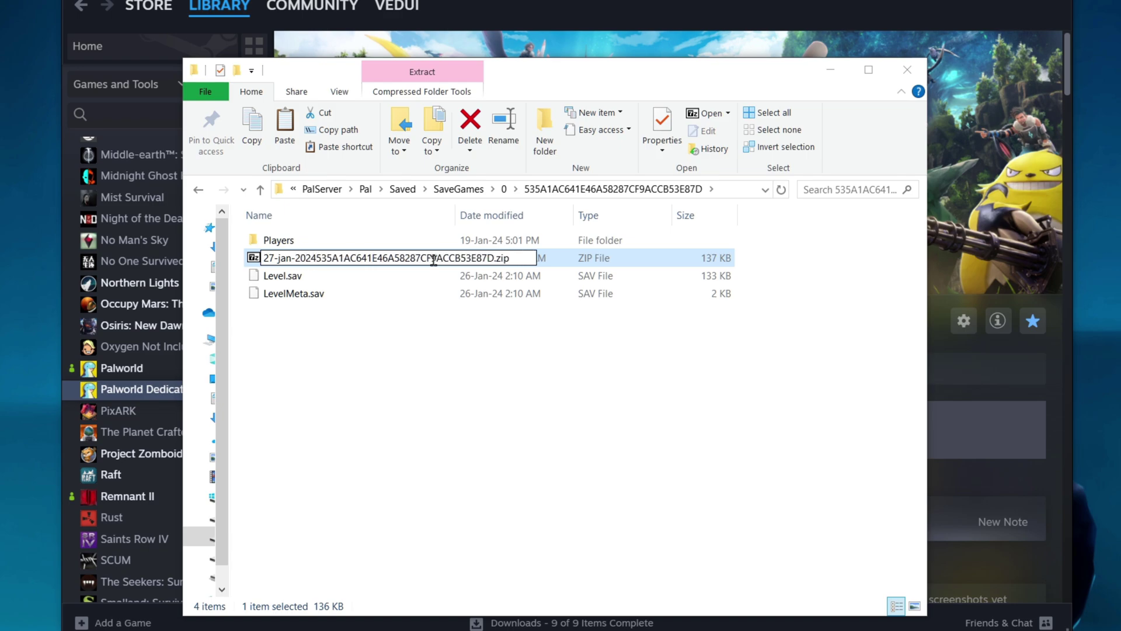
{"action": "type", "text": "-"}
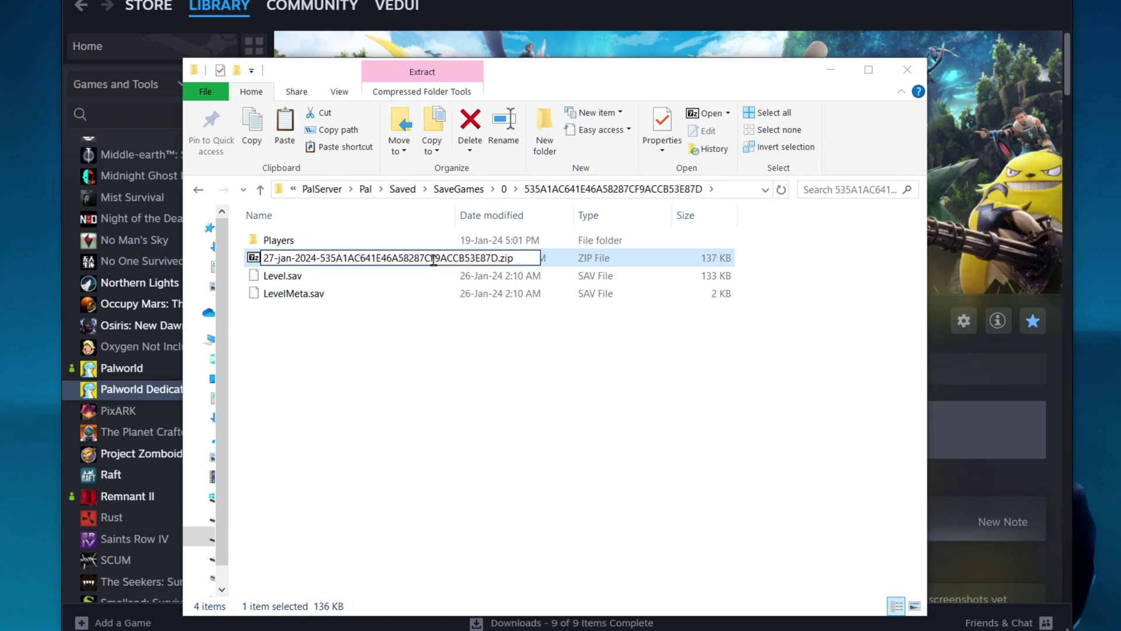
{"action": "type", "text": "1am-"}
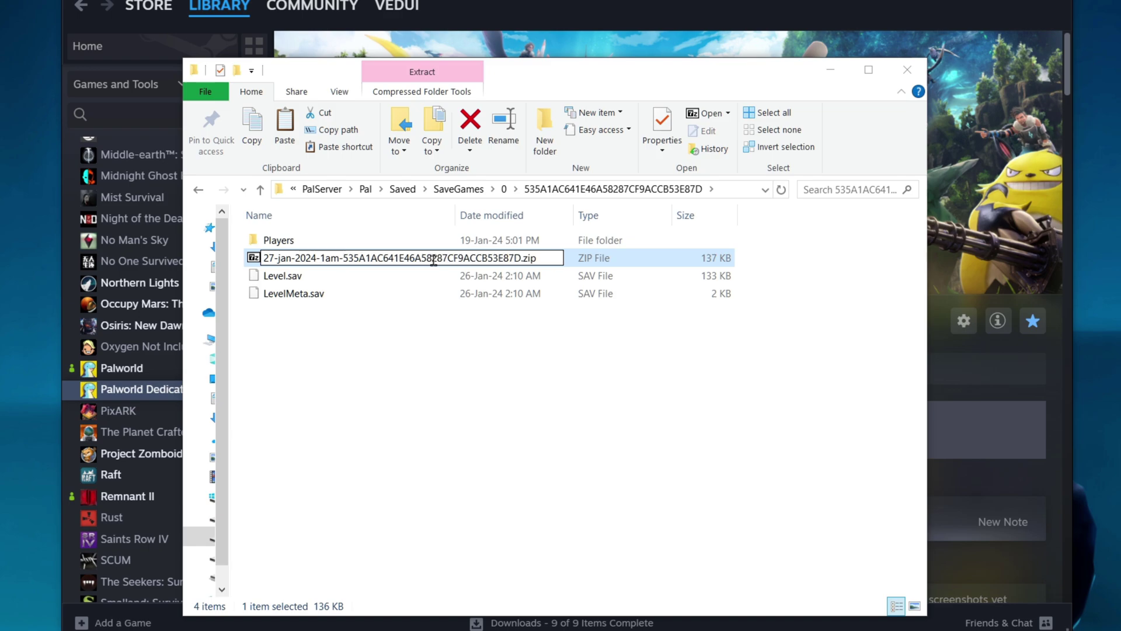
{"action": "key", "text": "Return"}
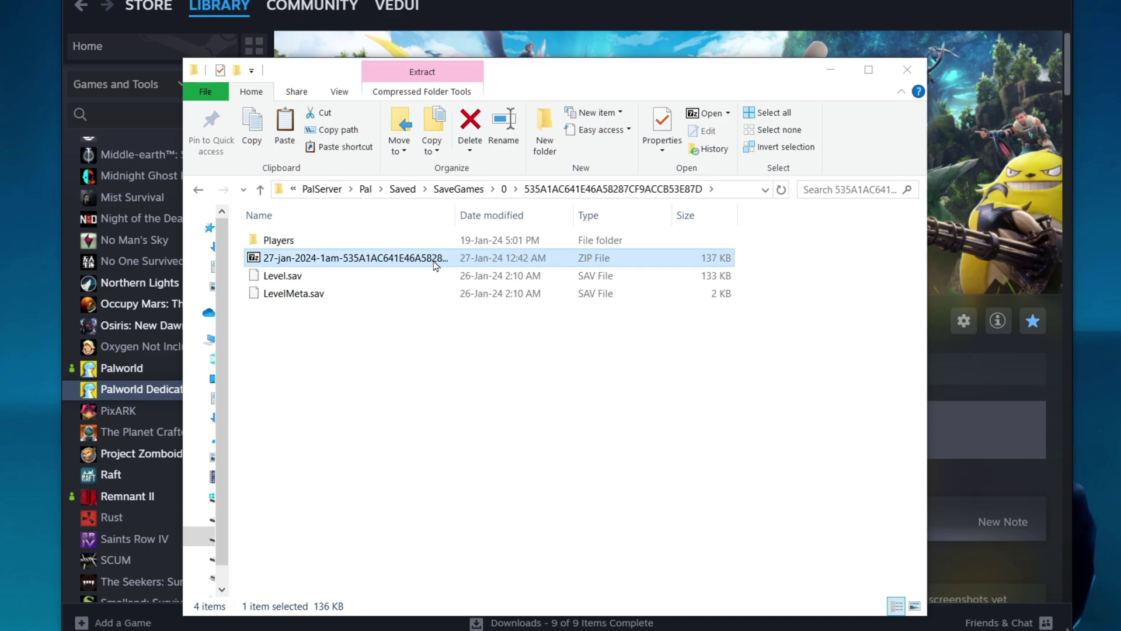
{"action": "double_click", "coordinate": [390, 261]}
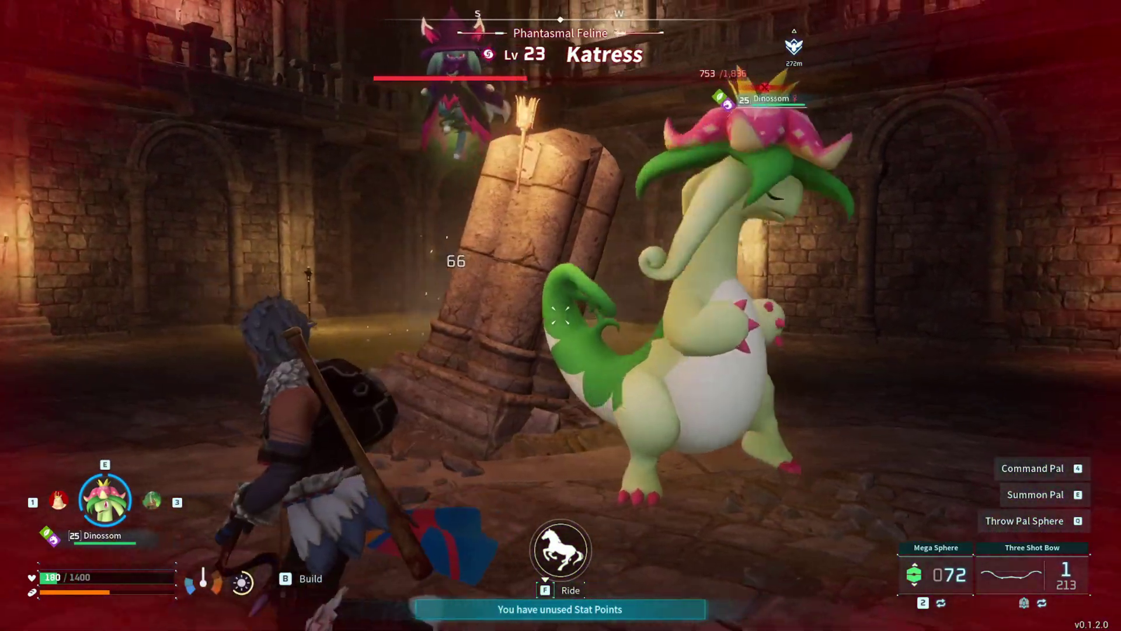
Throw Mega and Giga Spheres at the level 23 Katress, recalling Dinossom between throws.
{"action": "key", "text": "q"}
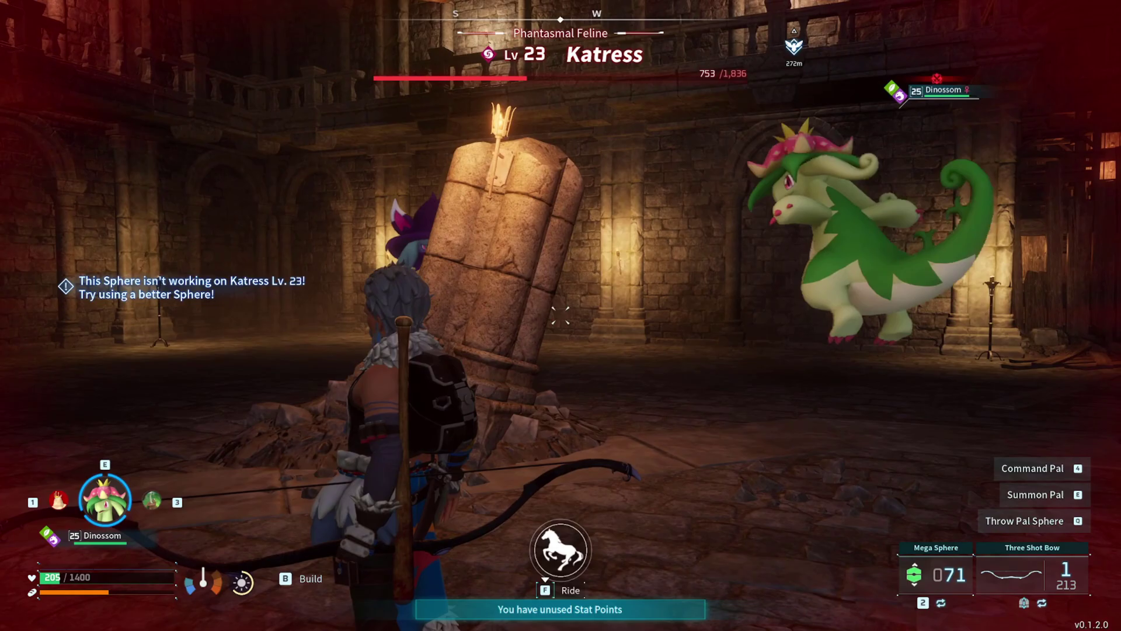
{"action": "key", "text": "q"}
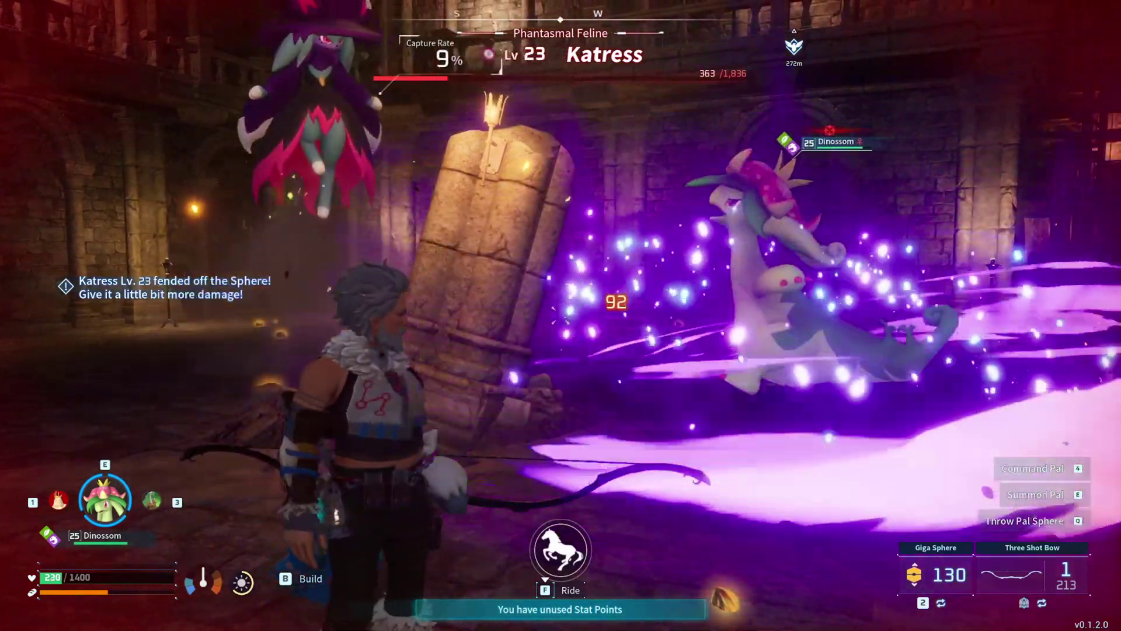
{"action": "key", "text": "q"}
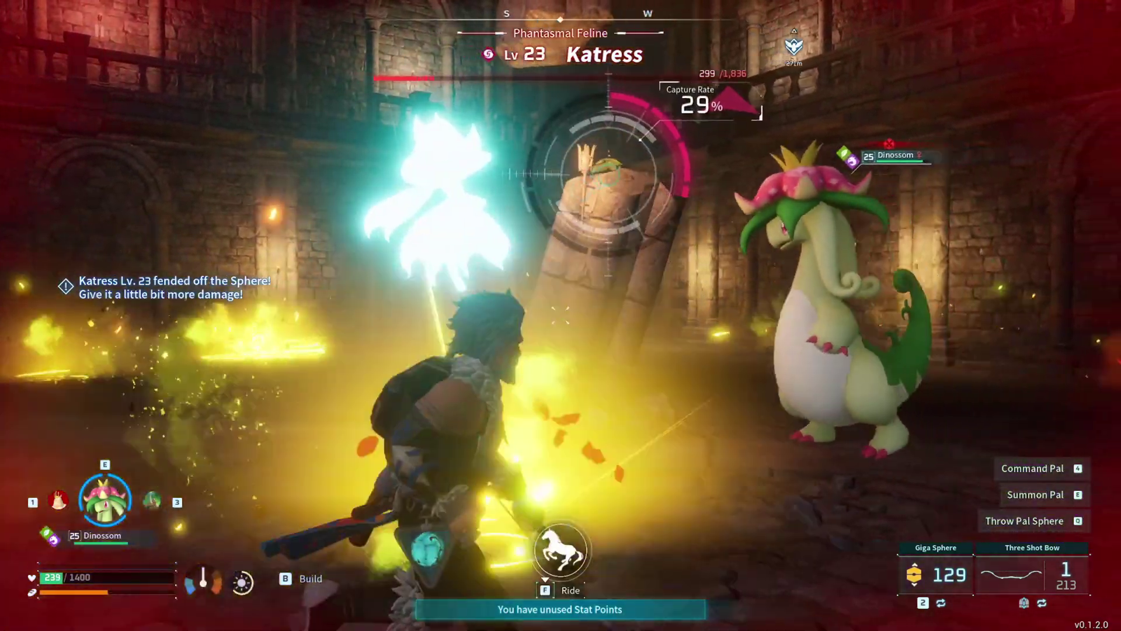
{"action": "key", "text": "e"}
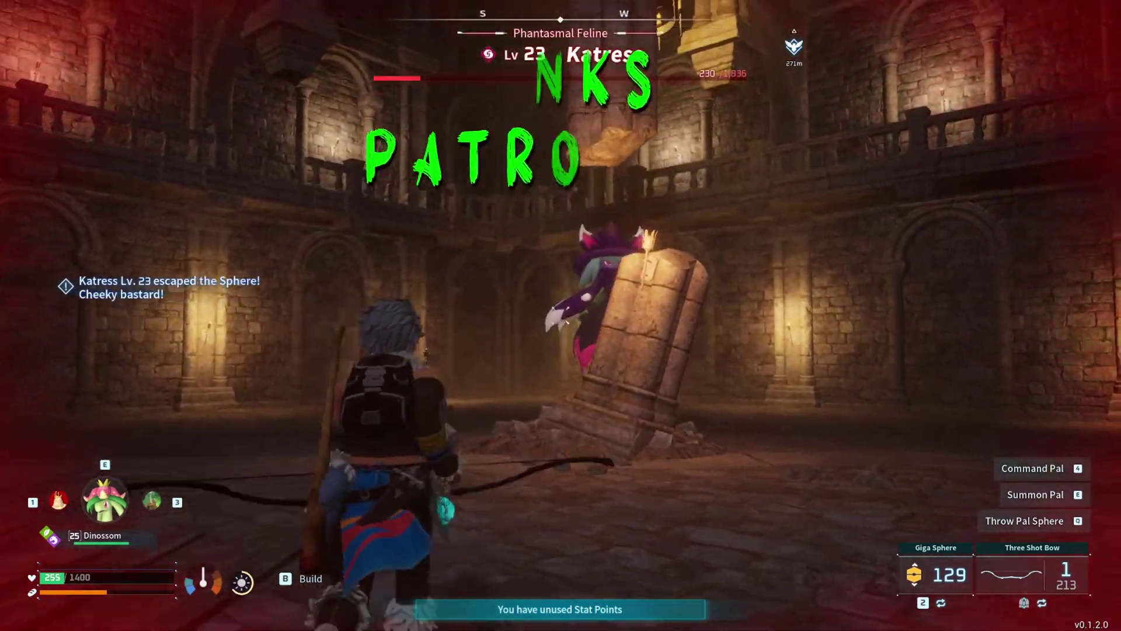
{"action": "key", "text": "q"}
{"action": "key", "text": "q"}
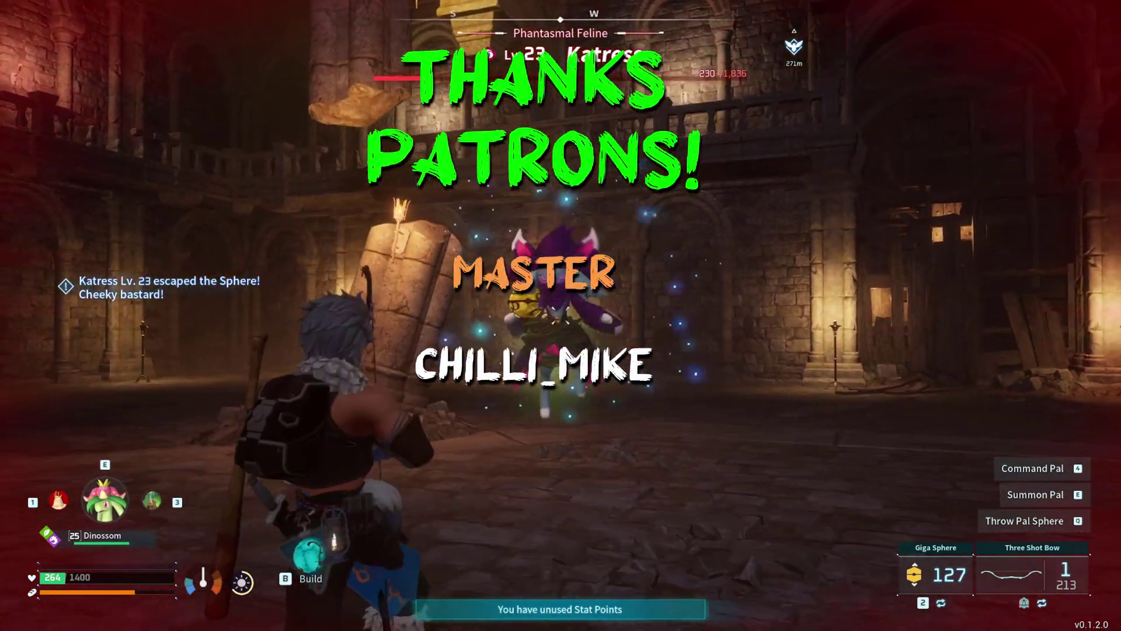